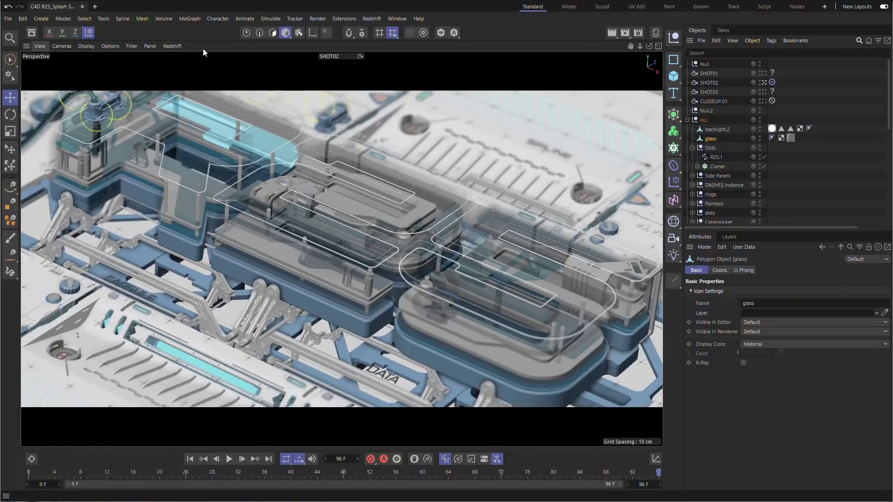
- Browse the Generators, MoGraph and Deformers object palettes
left_click(678, 117)
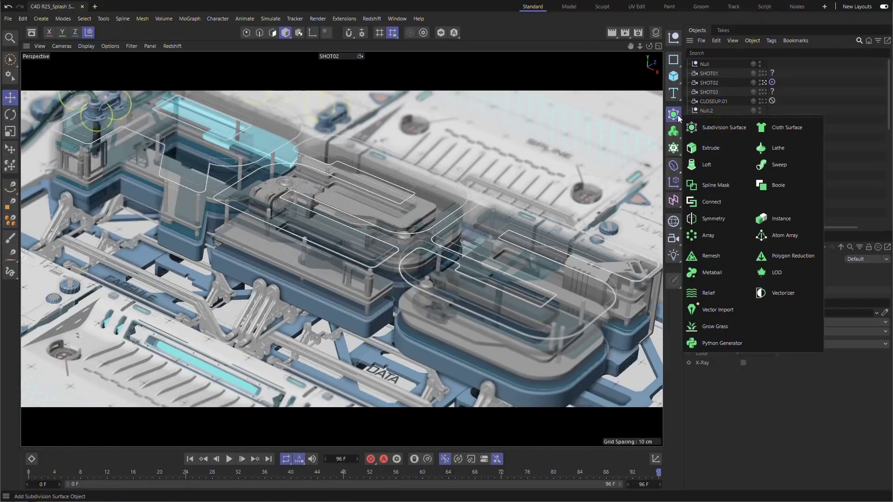
left_click(673, 150)
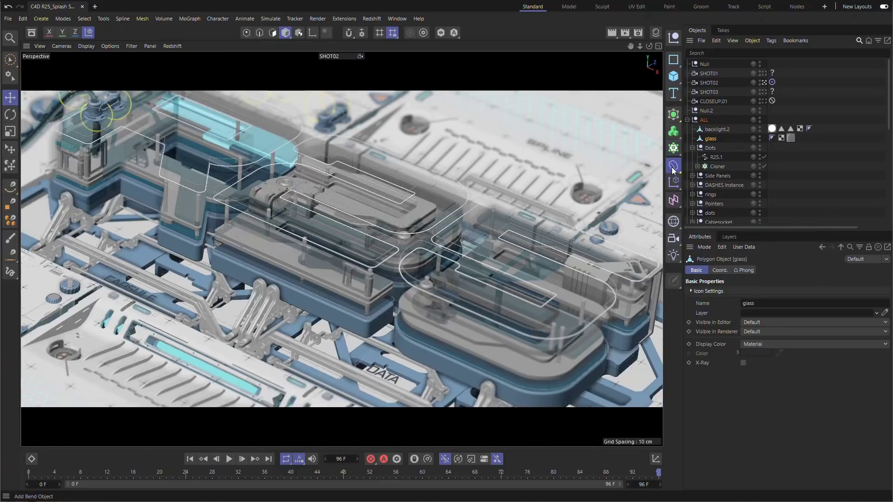
left_click(673, 166)
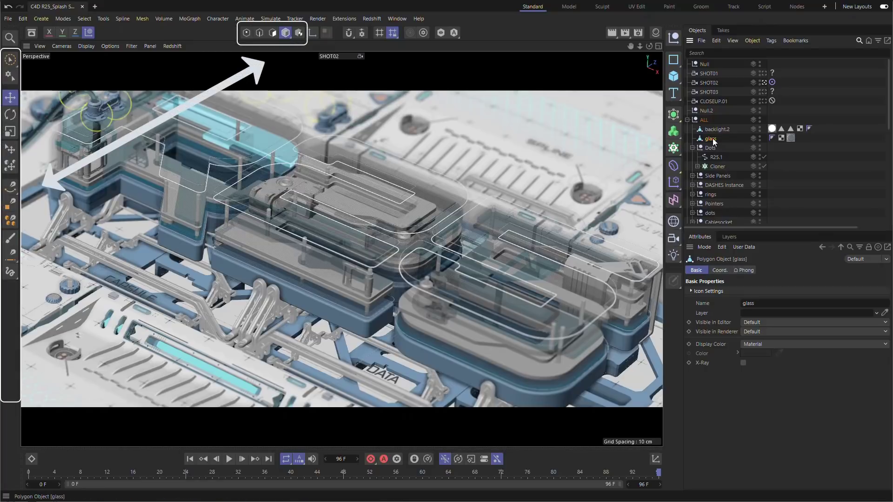
- Switch the glass object from Polygon mode to Point mode
left_click(275, 33)
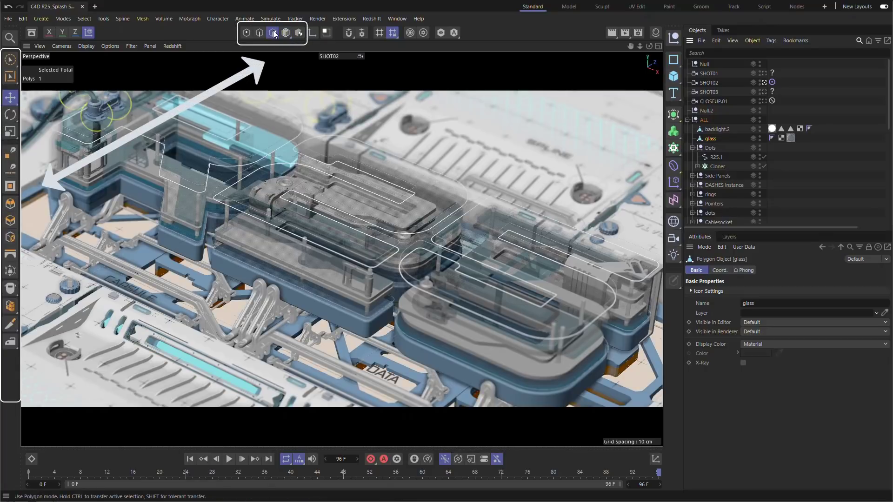
left_click(261, 32)
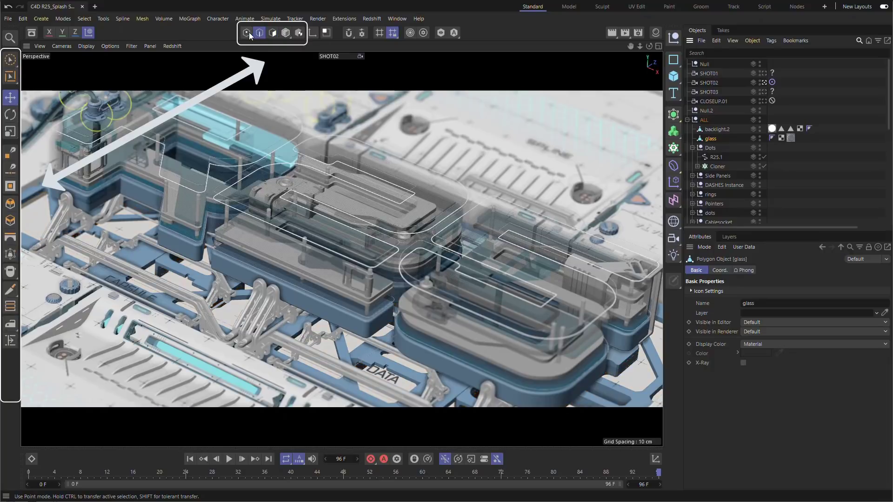
left_click(250, 33)
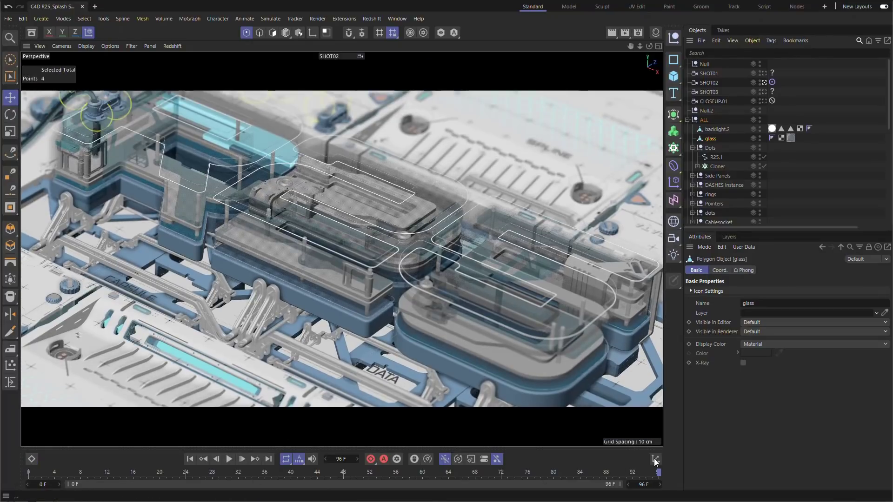
- Toggle the Coordinate Manager and Material Manager open and closed
left_click(655, 459)
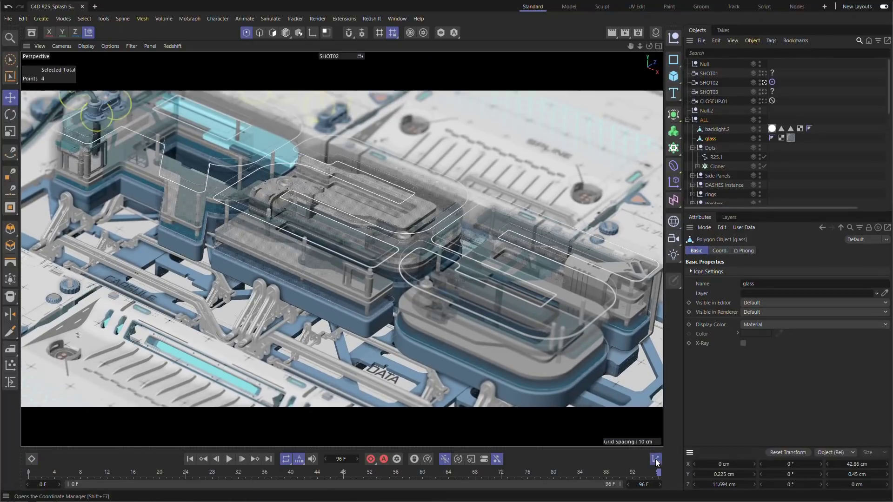
left_click(656, 459)
left_click(655, 34)
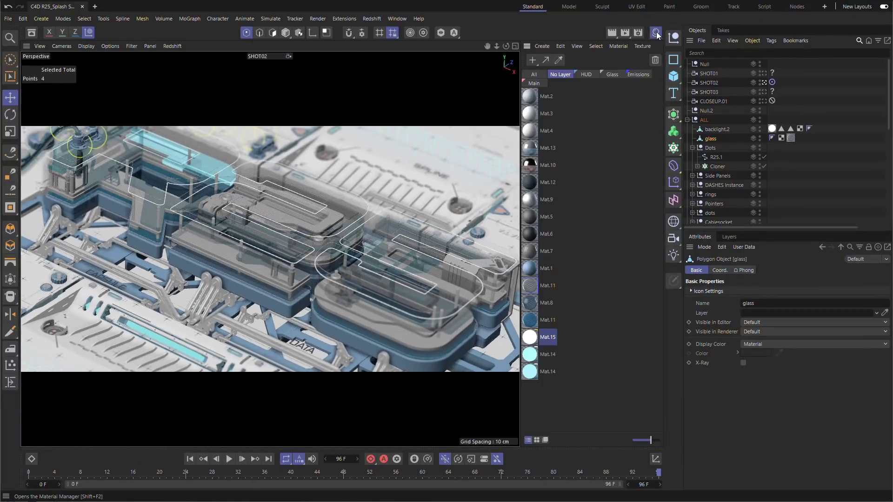
left_click(656, 33)
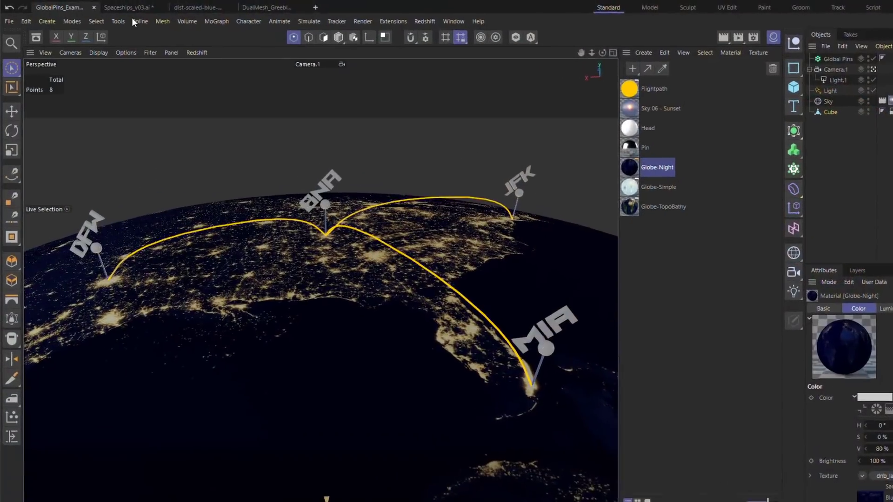
- Cycle through the Spaceships_v03.ai and spiky sphere projects, create Untitled 3, then return to DualMesh_Greeble
left_click(113, 7)
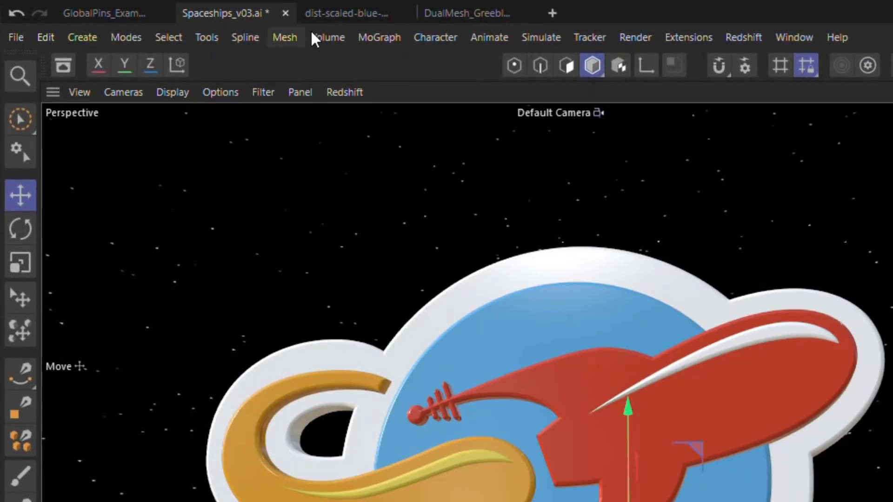
left_click(336, 15)
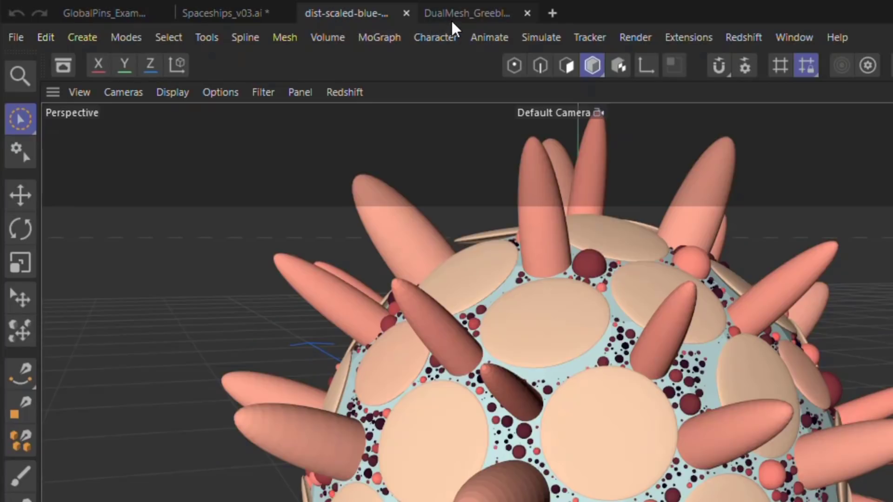
left_click(558, 19)
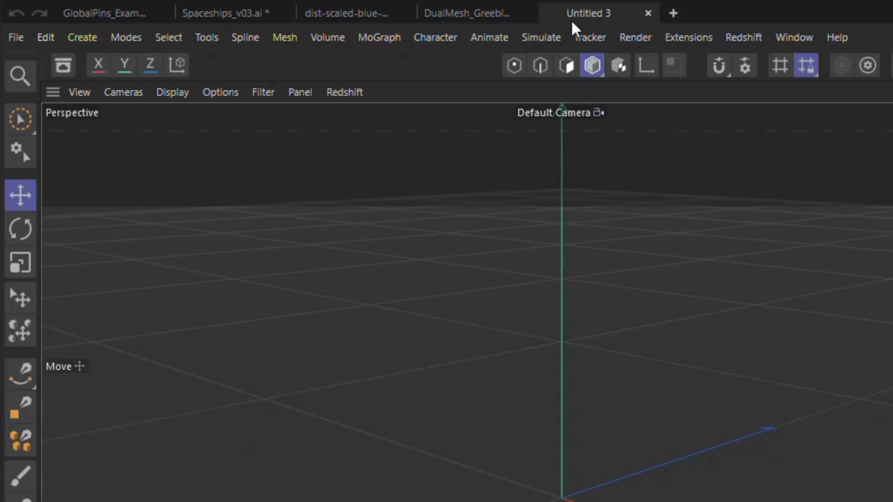
right_click(575, 15)
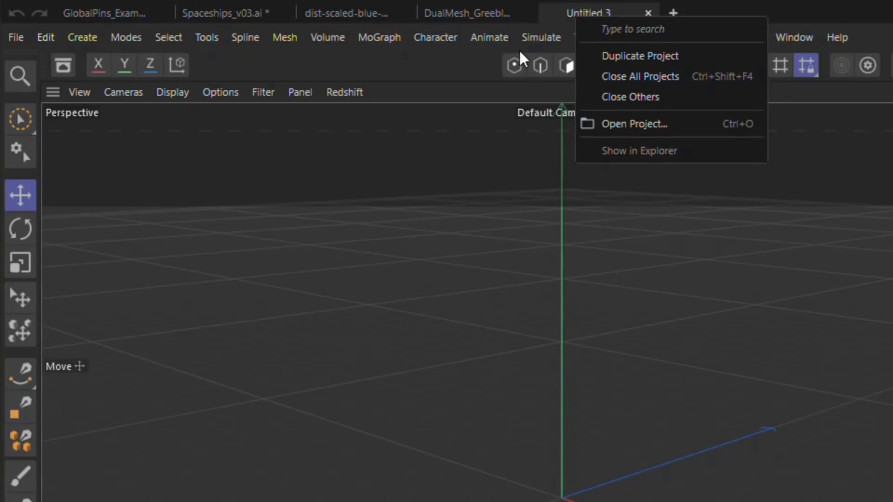
left_click(481, 13)
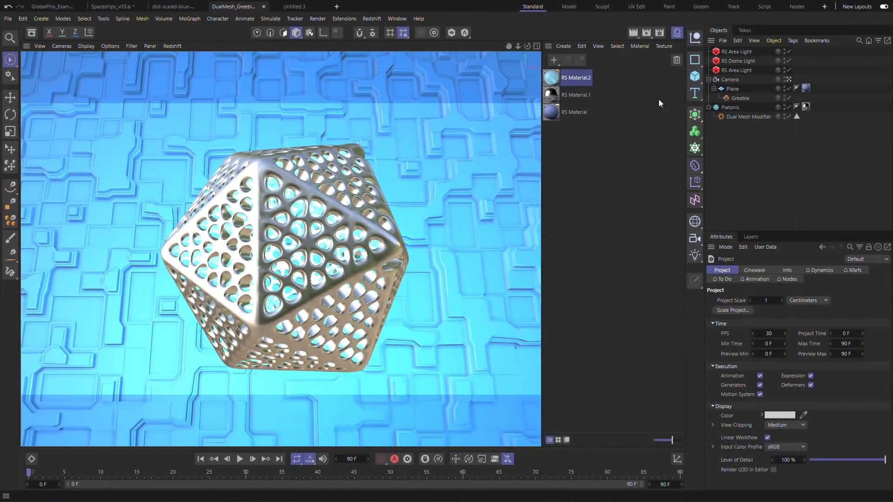
- Add a sphere with 36 segments and apply RS Material.2 to it
left_click_drag(695, 78, 784, 128)
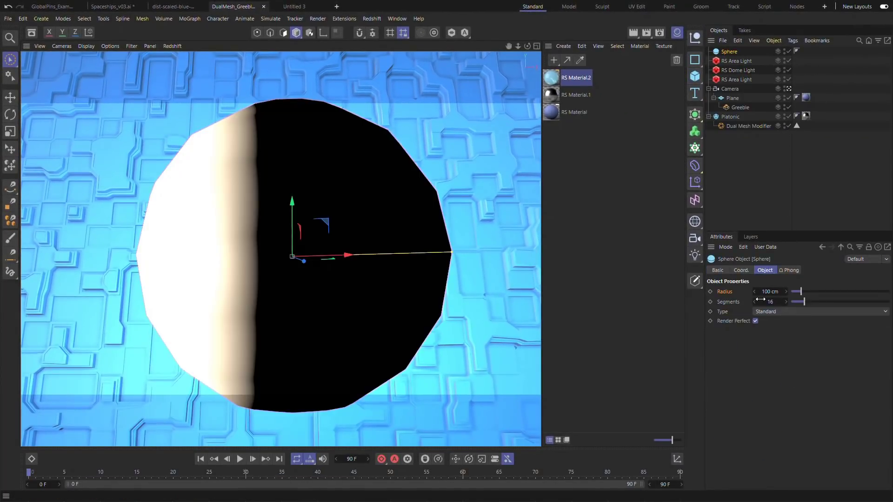
left_click_drag(760, 299, 735, 291)
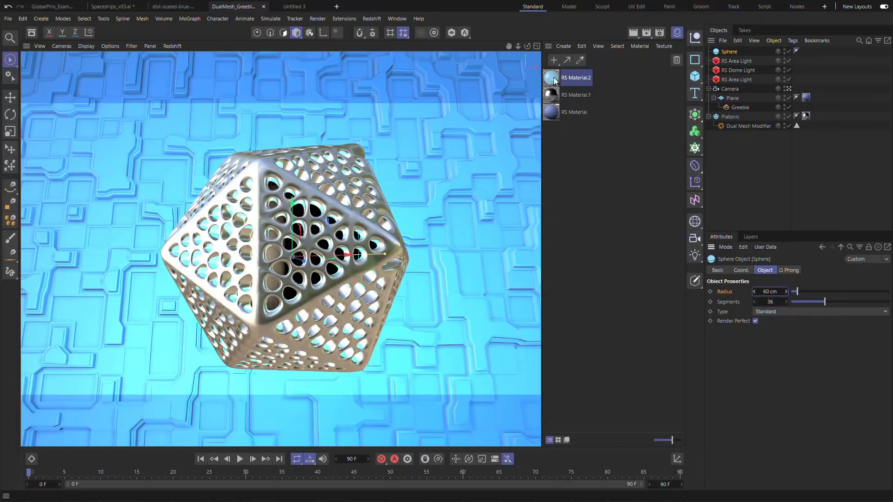
left_click_drag(730, 53, 728, 55)
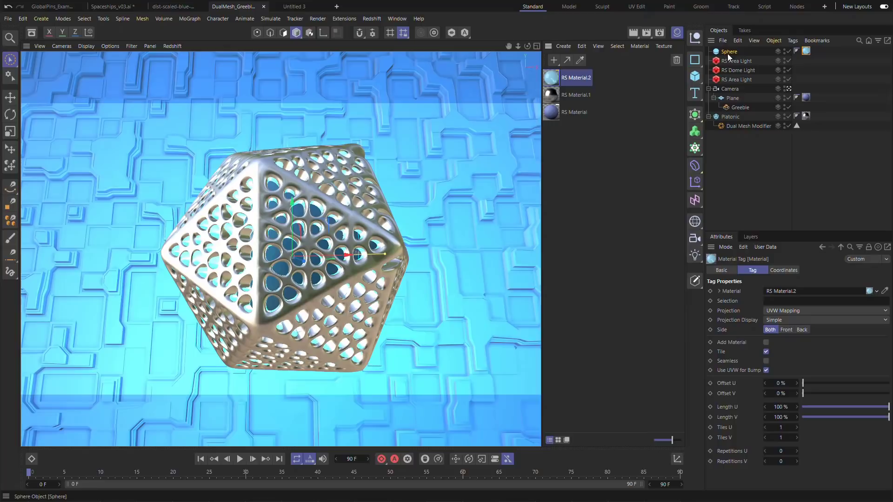
- Enter a new sphere radius, toward 65.8 cm, in its object properties
left_click(729, 54)
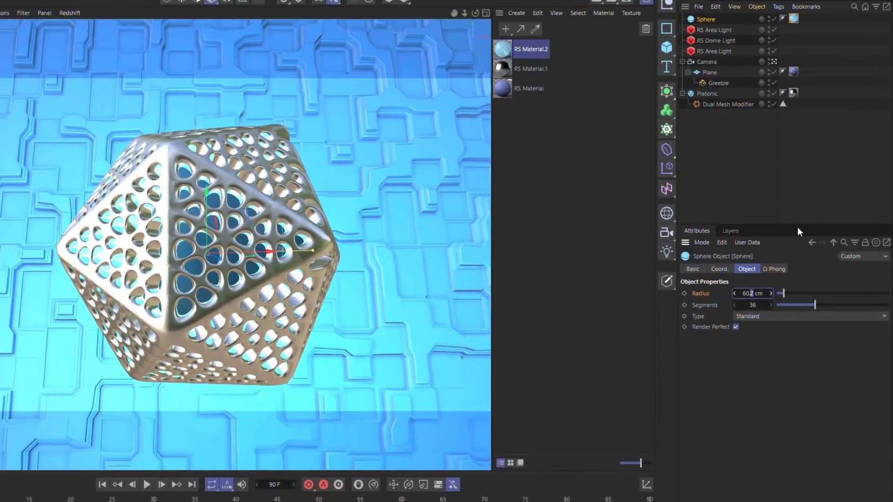
type(".8")
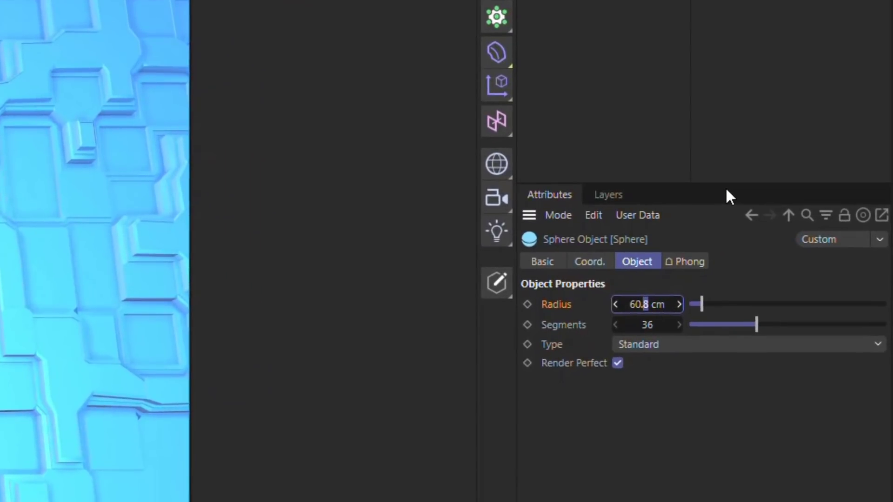
key("BackSpace")
key("BackSpace")
type("78")
type("5")
type("10")
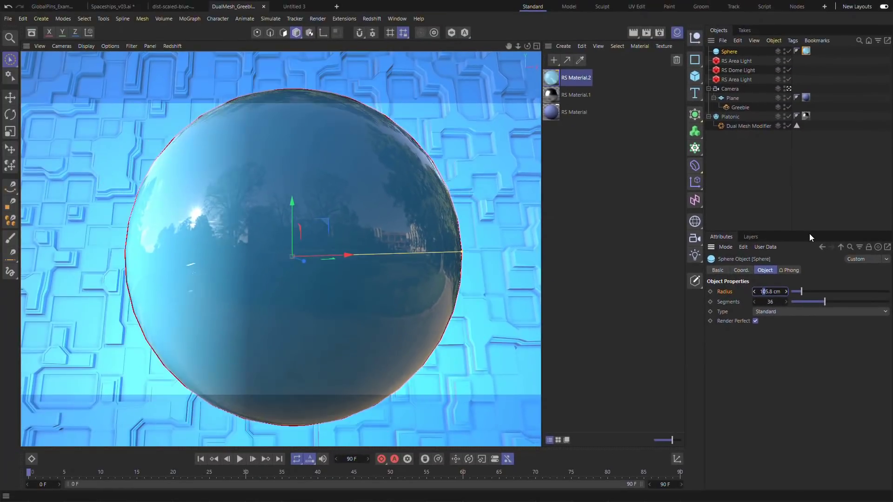
- Commit the sphere's 65.8 cm radius and show the asset library's New Content
key("BackSpace")
key("BackSpace")
type("6")
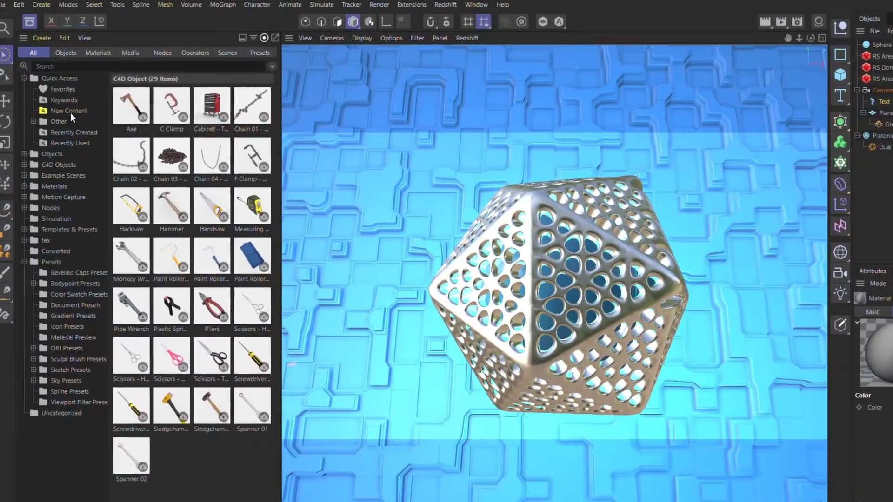
left_click(65, 107)
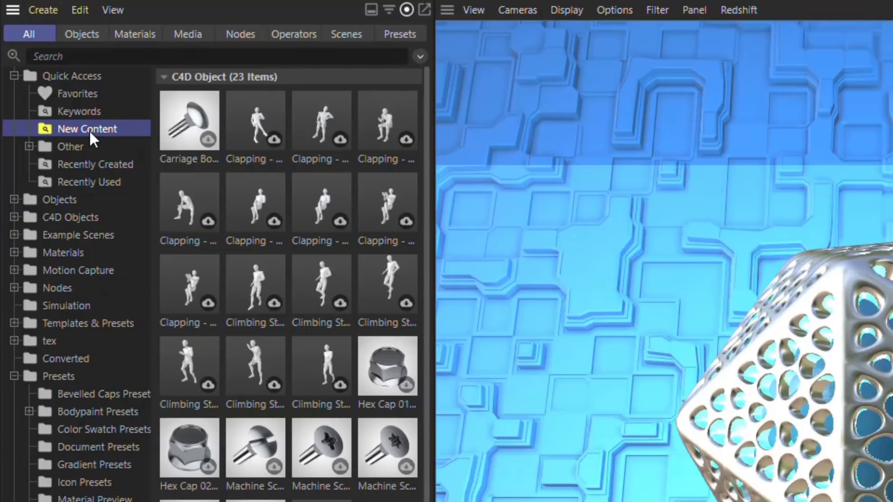
- Browse the Presets category and search the assets for 'rainbow'
left_click(49, 372)
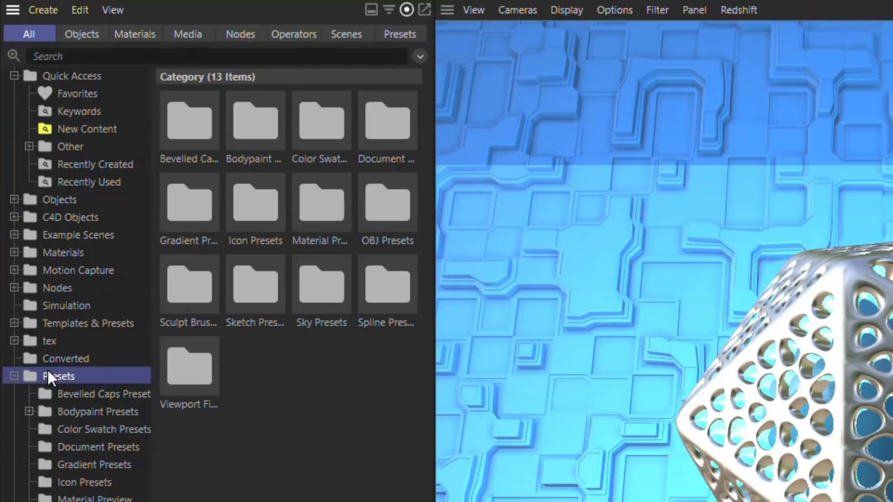
left_click(87, 57)
type("rainbow")
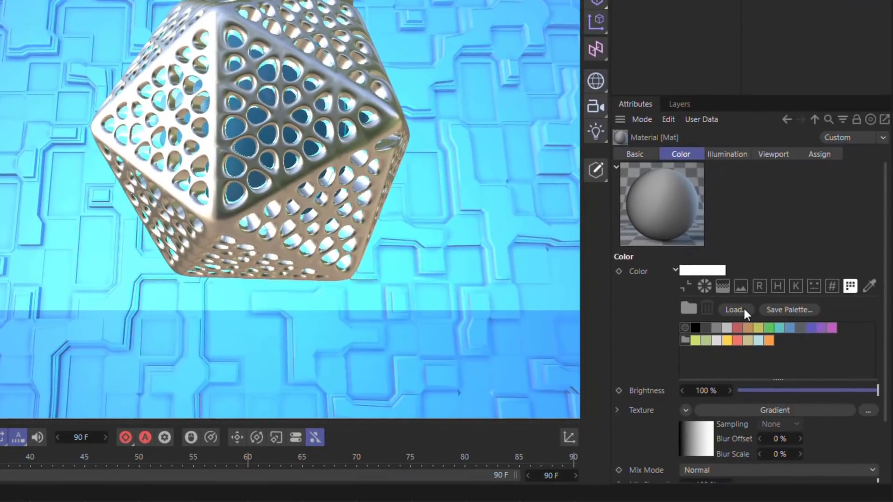
- Preview the colour palette presets and the Gradient preset library
left_click(734, 309)
key("Escape")
left_click(713, 414)
left_click(693, 309)
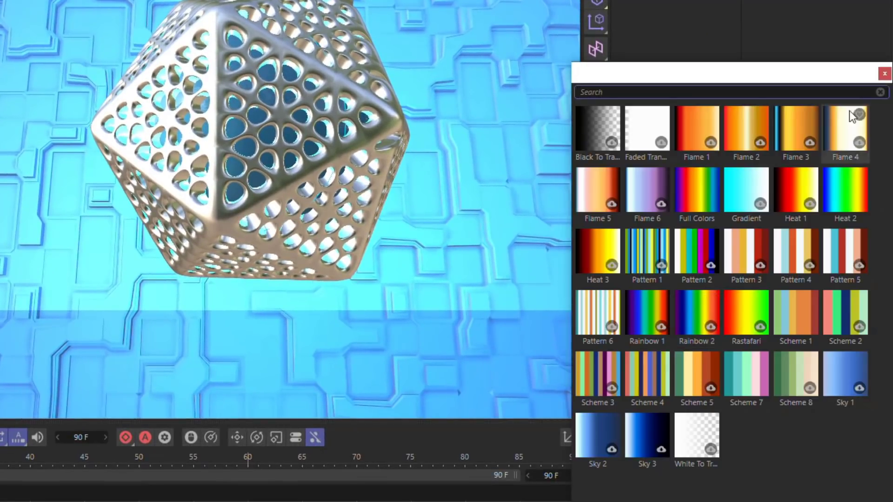
left_click(884, 73)
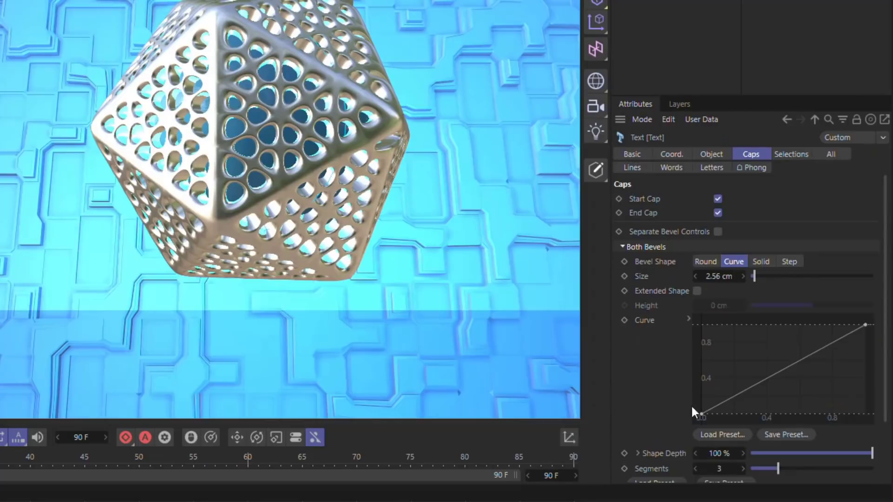
- Preview the text bevel profile and bevel curve preset libraries
scroll(662, 453, "down", 3)
left_click(657, 408)
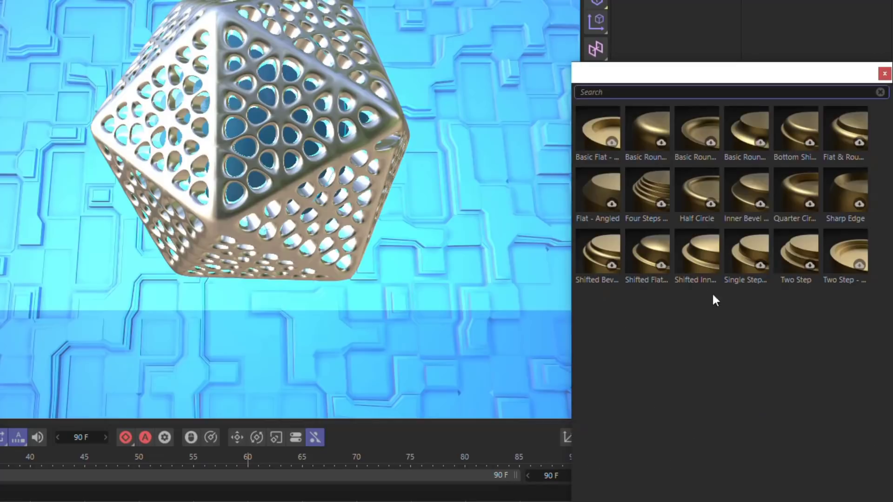
left_click(883, 72)
left_click(713, 356)
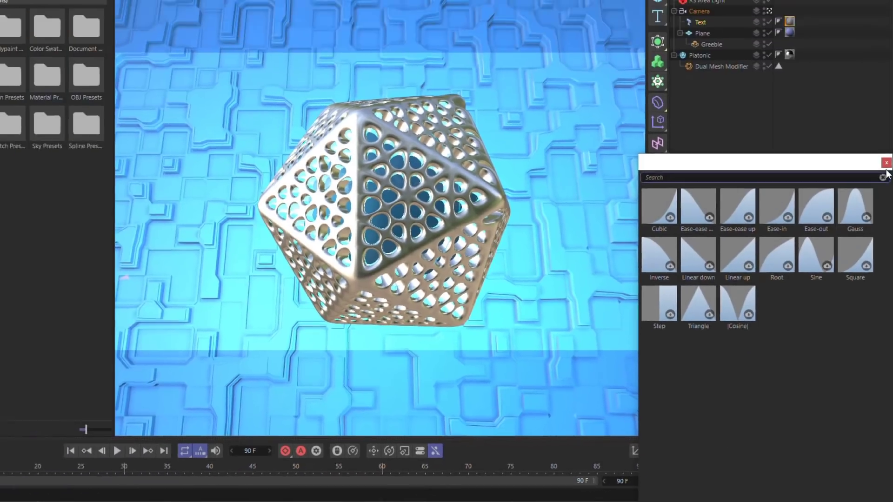
left_click(883, 74)
- Switch to the Paint workspace and search the brush library for 'charcoal'
left_click(669, 7)
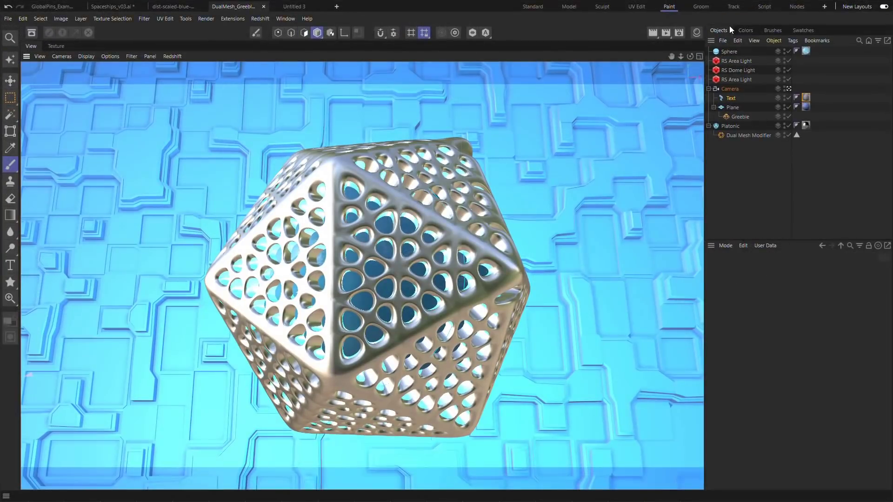
left_click(772, 31)
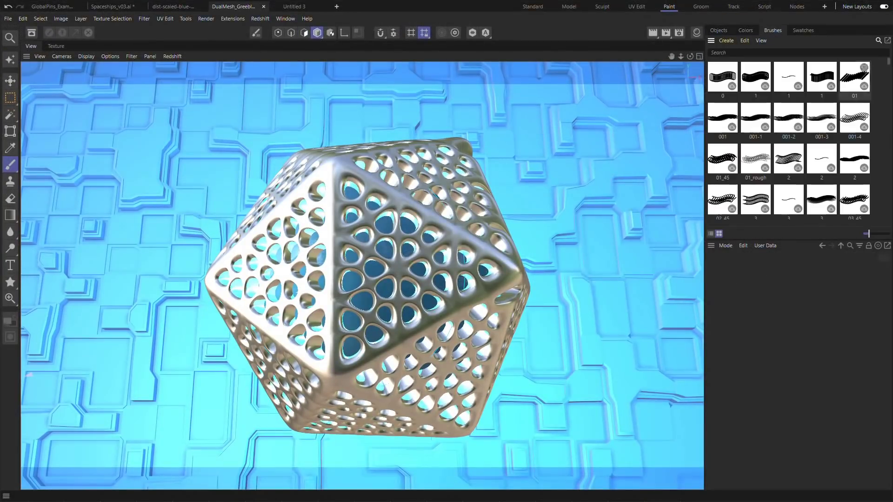
left_click(737, 52)
type("charcoal")
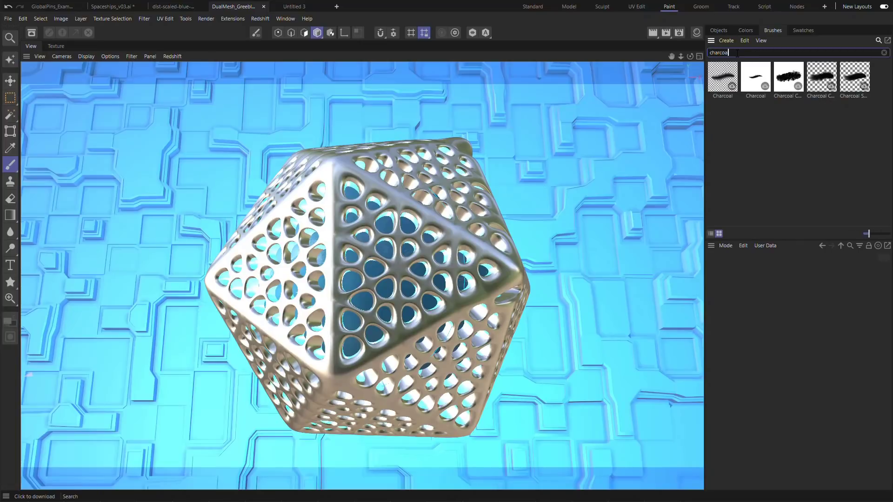
- Customize the left tool palette and add the Charcoal brush to it
right_click(13, 374)
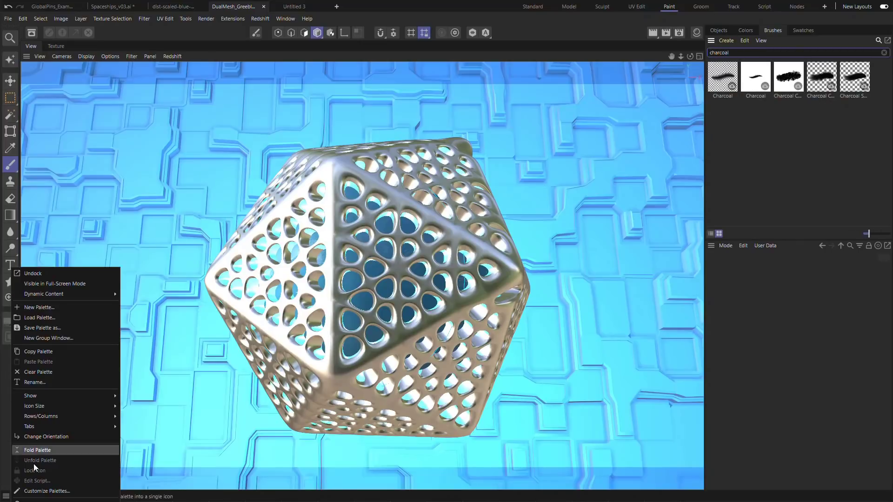
left_click(46, 491)
left_click_drag(788, 78, 639, 119)
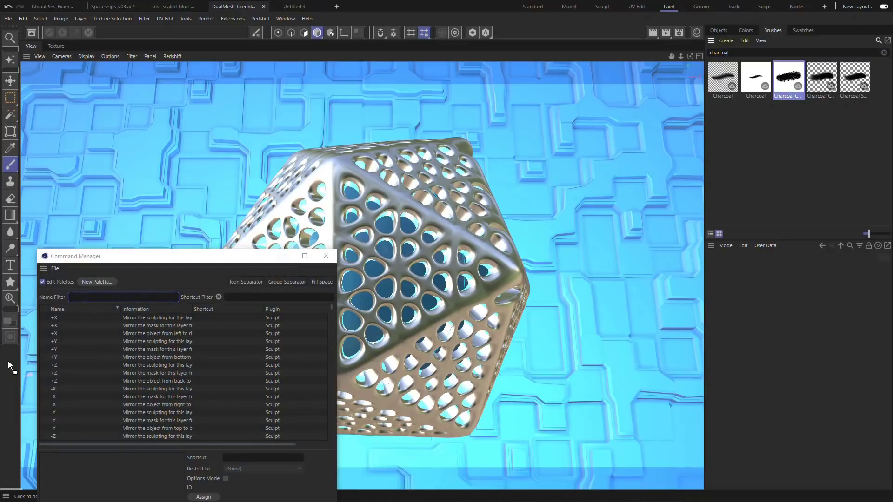
left_click_drag(8, 361, 9, 361)
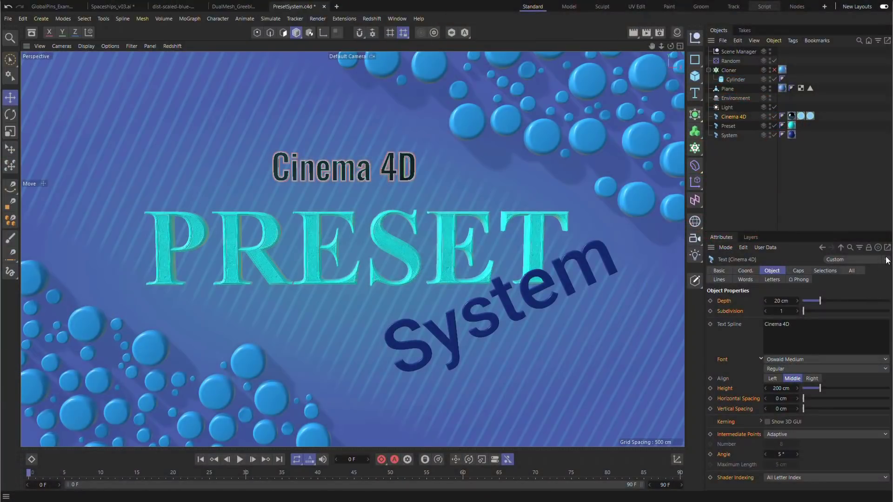
- Apply the Futuristic preset to the Cinema 4D text and Handwritten to the System text
left_click(886, 259)
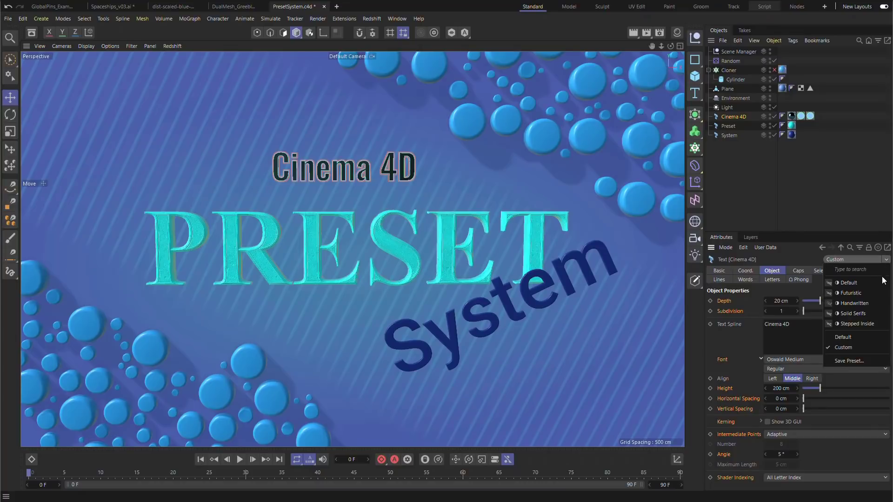
left_click(881, 295)
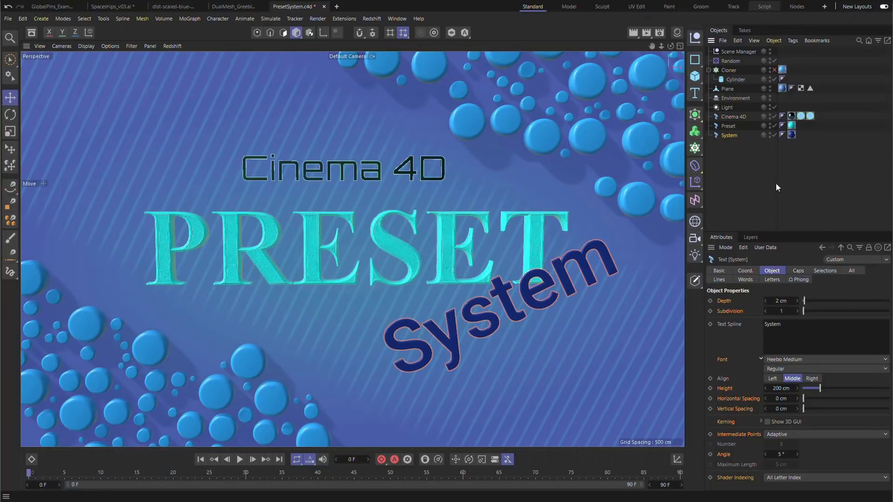
left_click(845, 260)
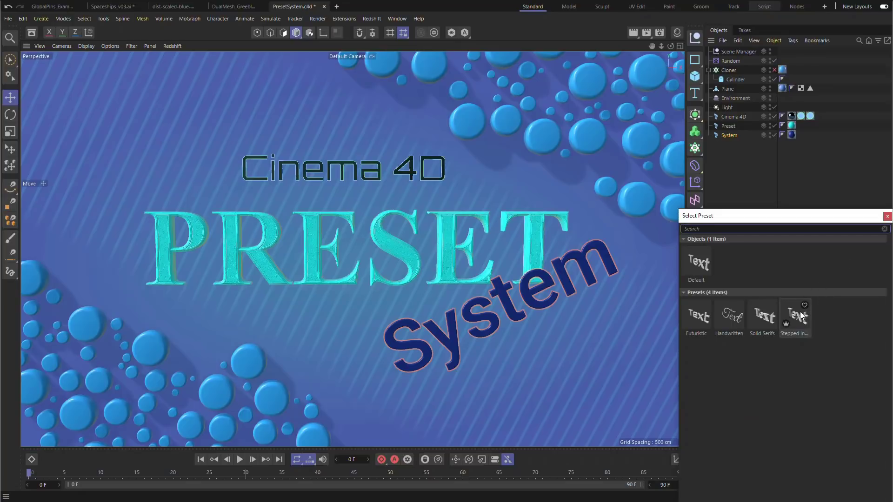
left_click(730, 316)
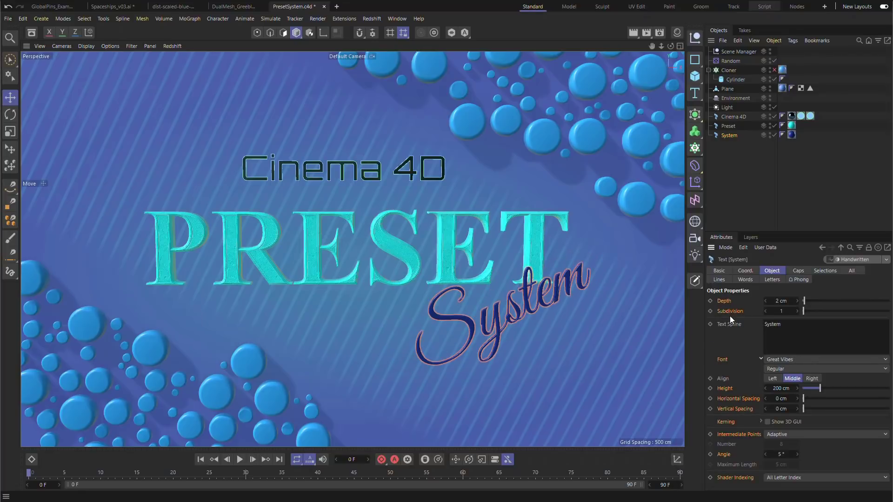
left_click(872, 261)
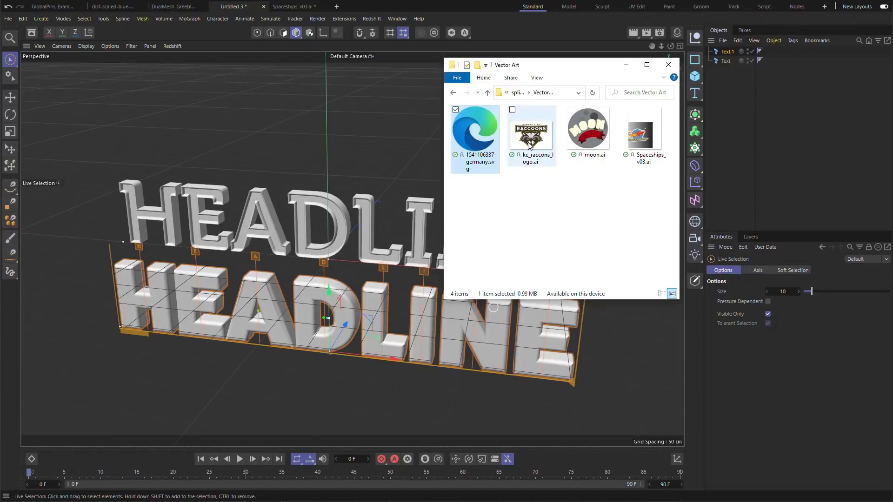
- Import kc_raccoons_logo.ai into a new scene, confirming the import dialog
left_click_drag(531, 142, 359, 156)
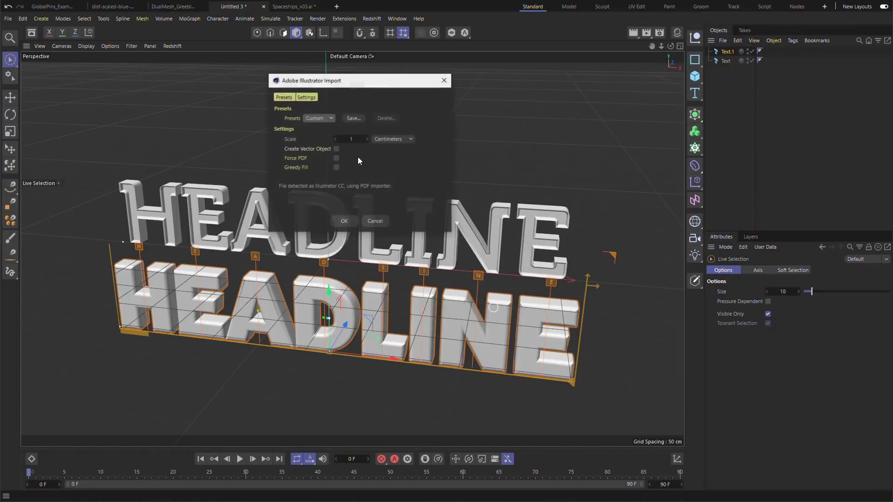
left_click(343, 221)
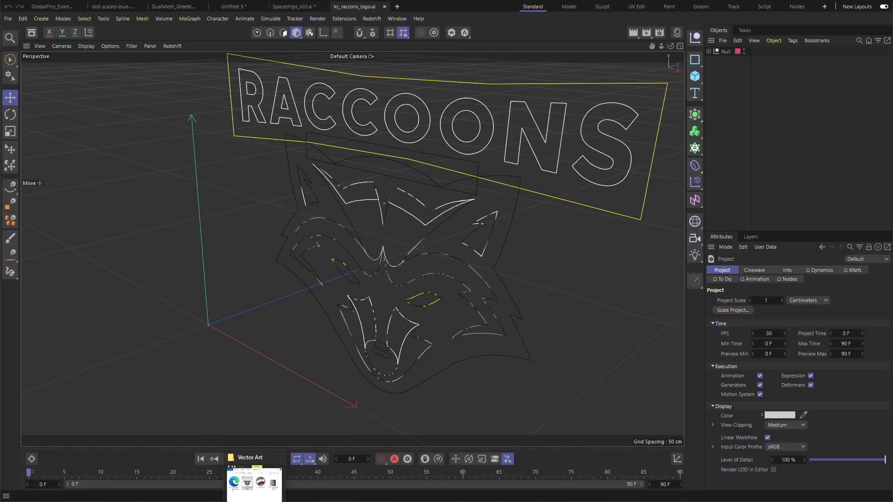
left_click(251, 494)
- Import germany.svg and inspect a map spline's Vector Import Info fill colour
left_click(474, 135)
left_click_drag(345, 157, 345, 157)
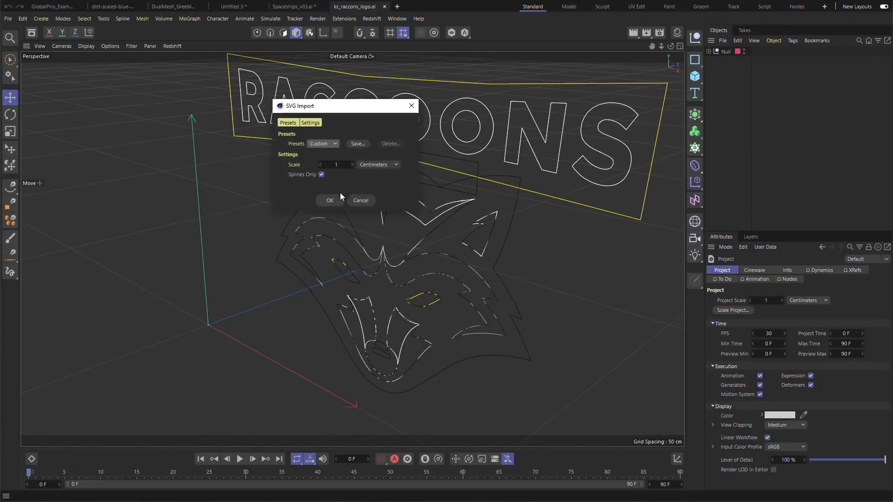
key("Return")
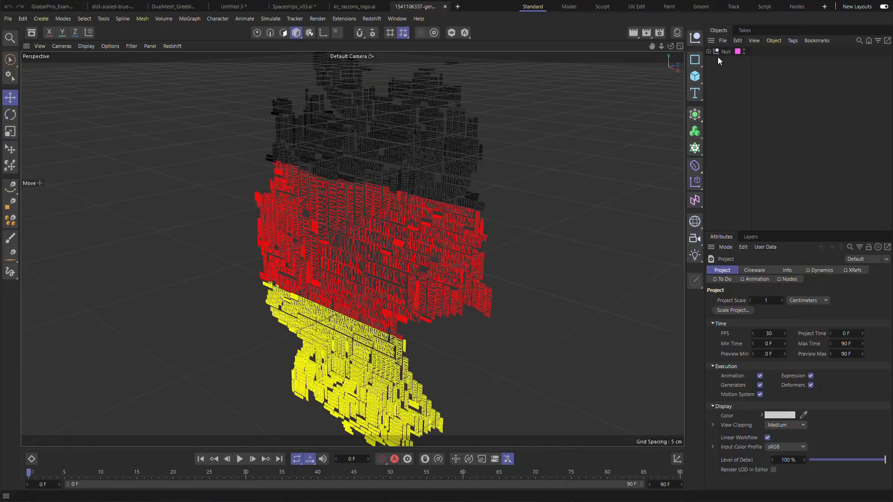
left_click(708, 51)
left_click(767, 60)
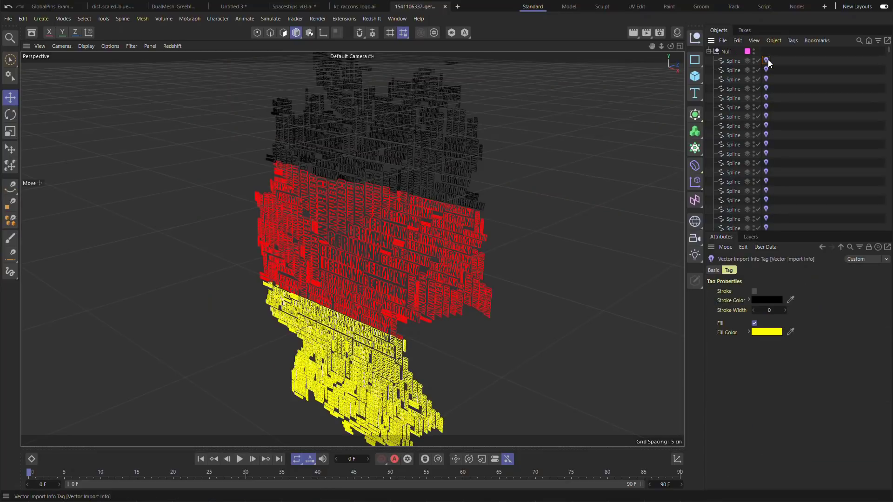
- Import Spaceships_v03.ai into the starfield scene with Create Vector Object enabled
left_click(316, 7)
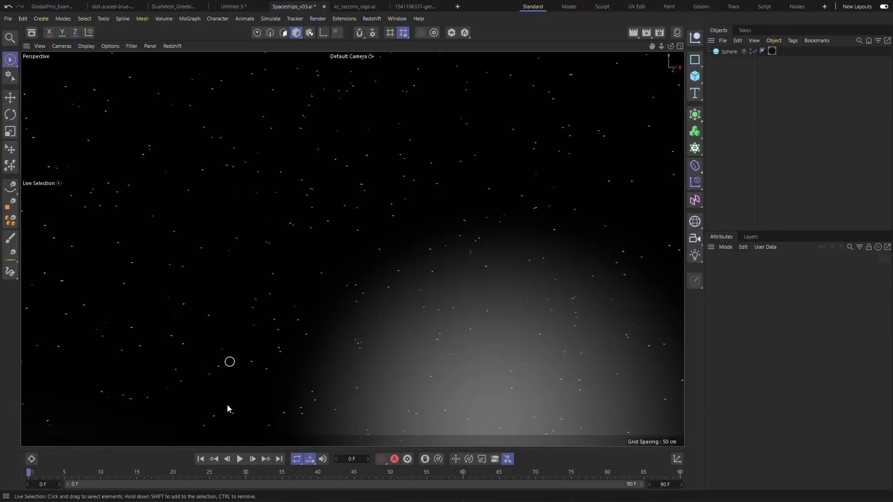
key("alt+Tab")
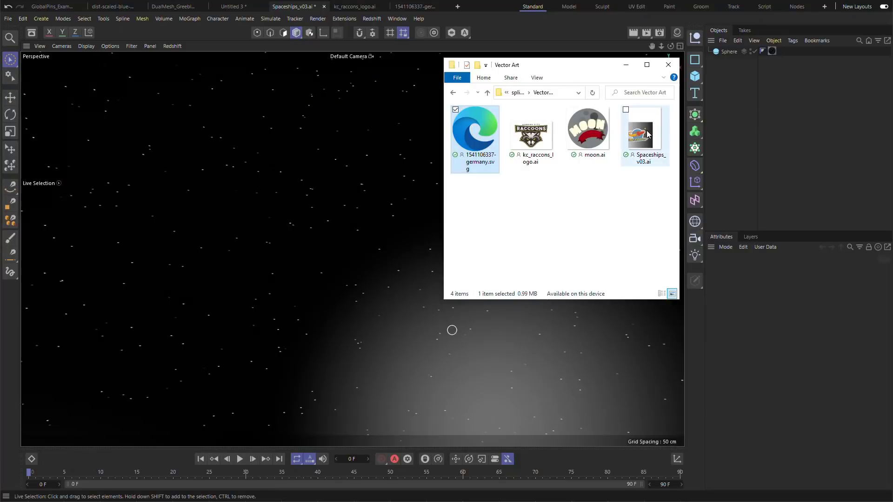
left_click_drag(648, 134, 355, 170)
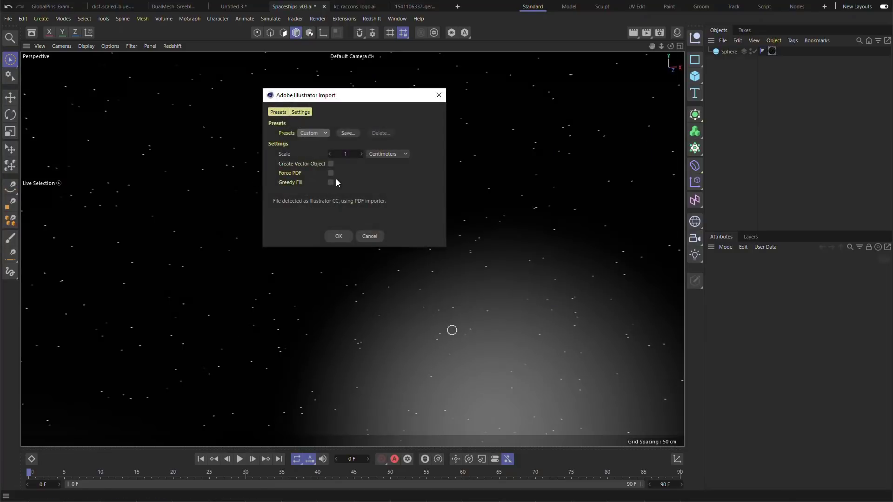
left_click(331, 164)
left_click(337, 236)
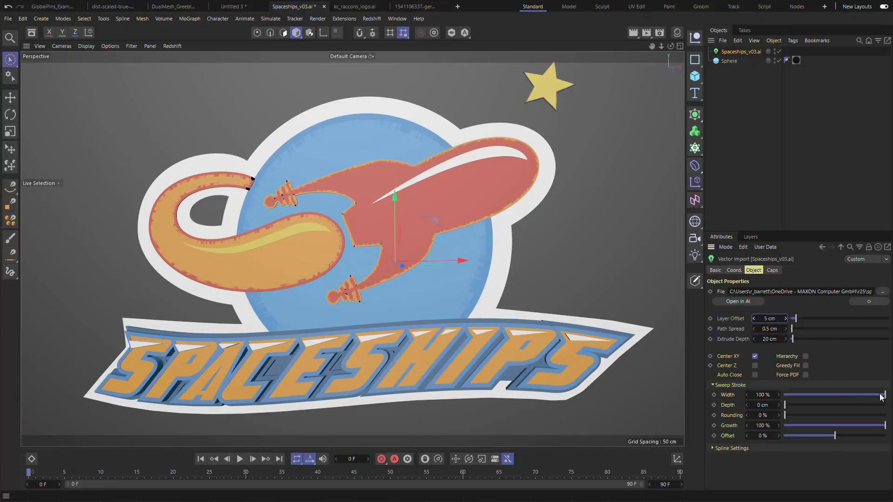
- Set the logo's Sweep Stroke Width to 0 % and apply Mat.1
left_click_drag(833, 398, 790, 402)
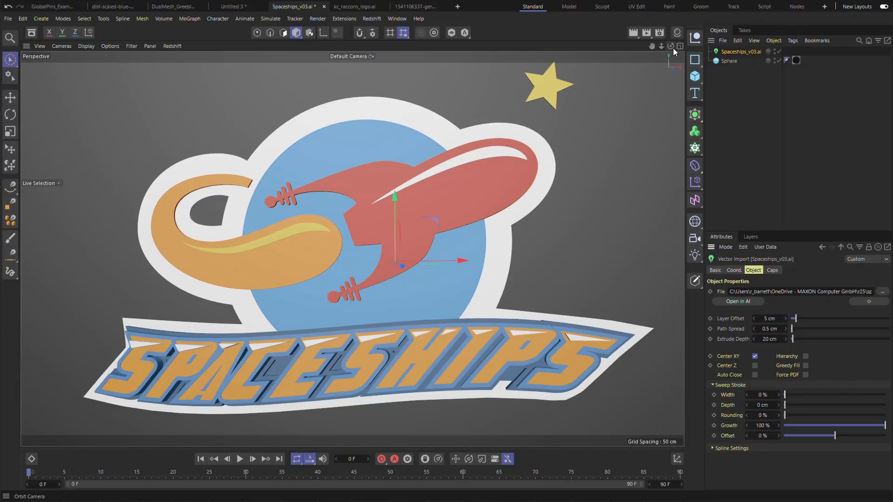
mouse_move(673, 49)
left_mouse_down()
mouse_move(659, 46)
mouse_move(678, 47)
left_mouse_up()
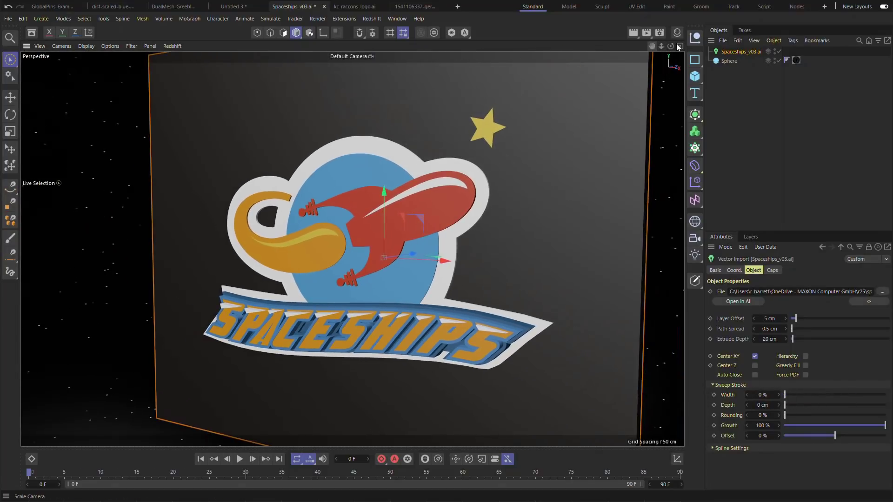
left_click(678, 33)
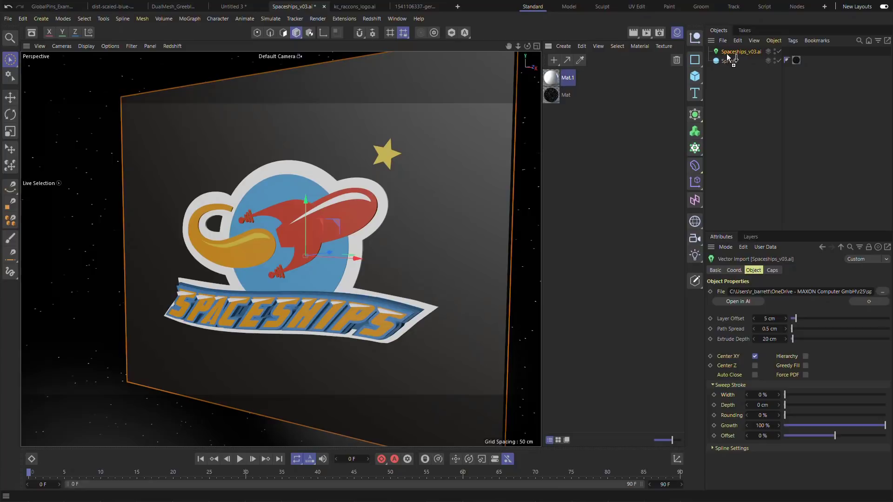
left_click_drag(729, 57, 729, 57)
- Enable Hierarchy on the Spaceships import and convert it to editable objects
left_click(741, 51)
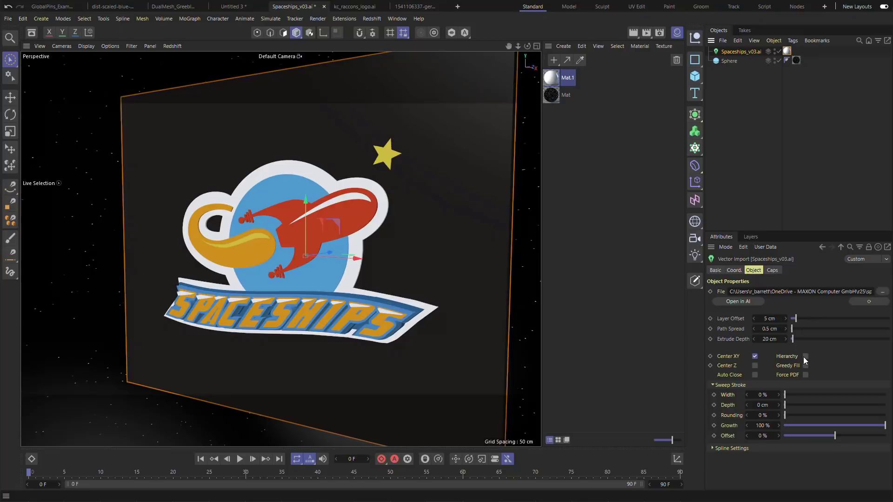
left_click(710, 52)
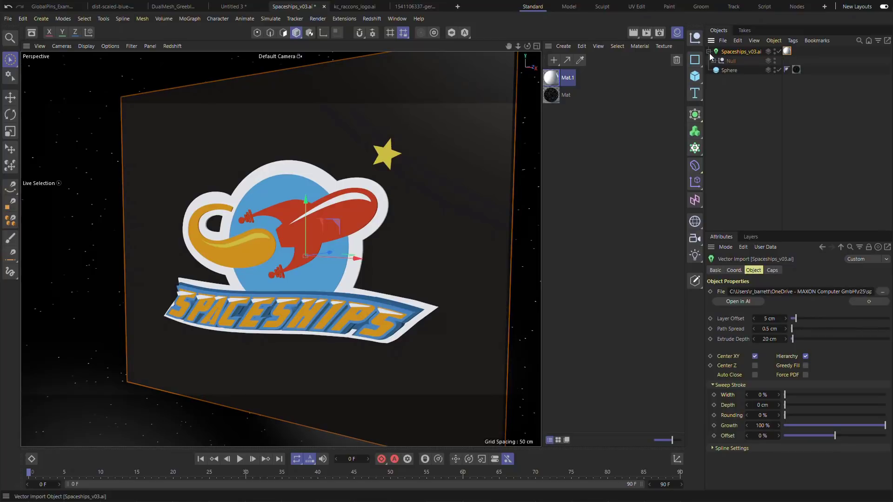
left_click(713, 61)
key("c")
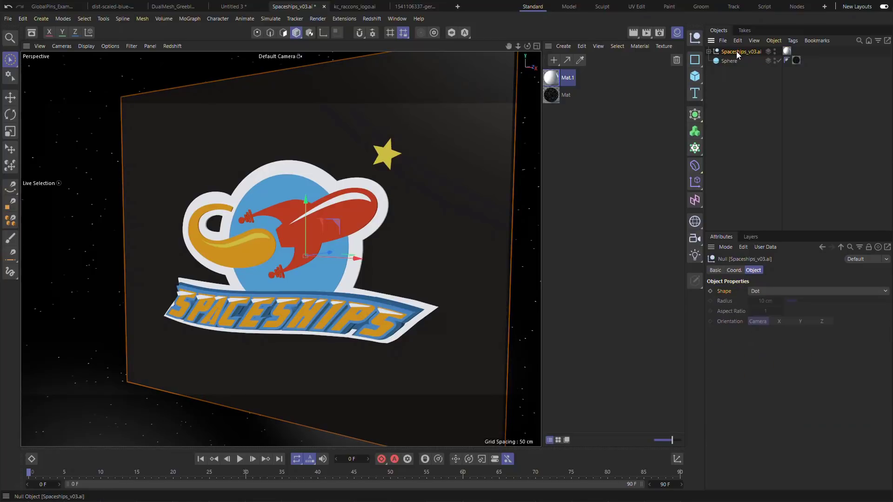
- Delete the logo's Background and Archive parts
left_click(710, 52)
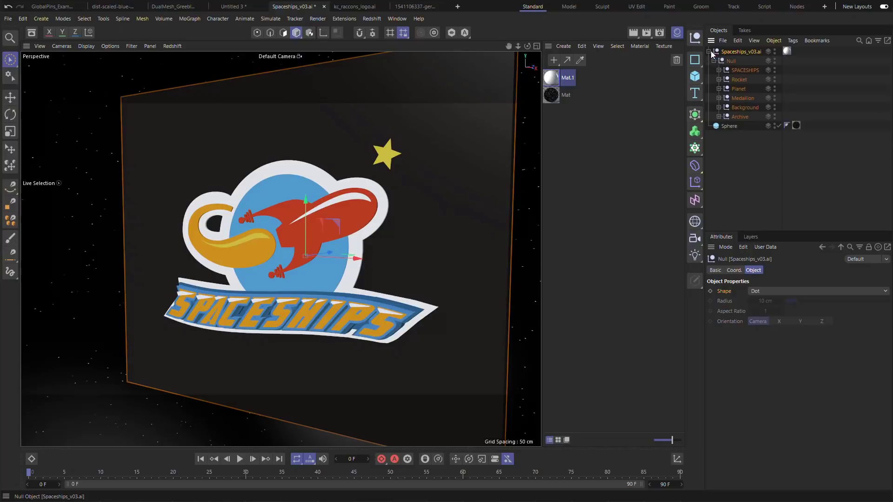
left_click(739, 108)
key("Delete")
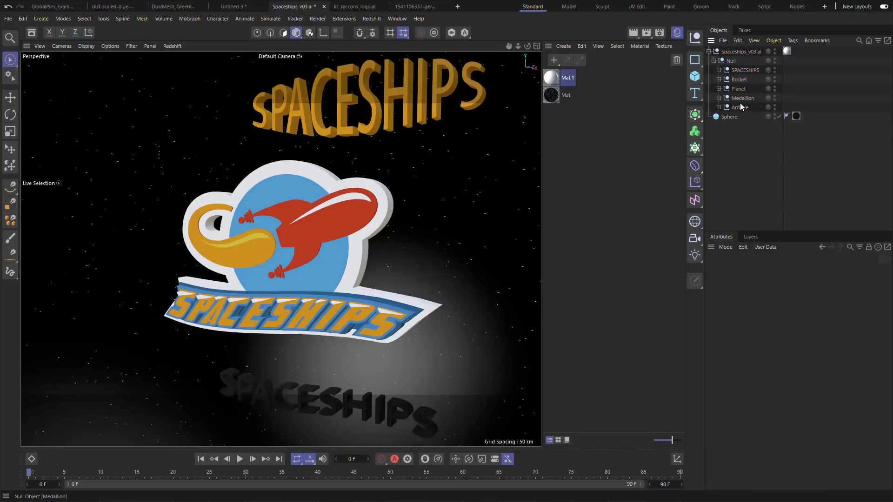
left_click(739, 107)
key("Delete")
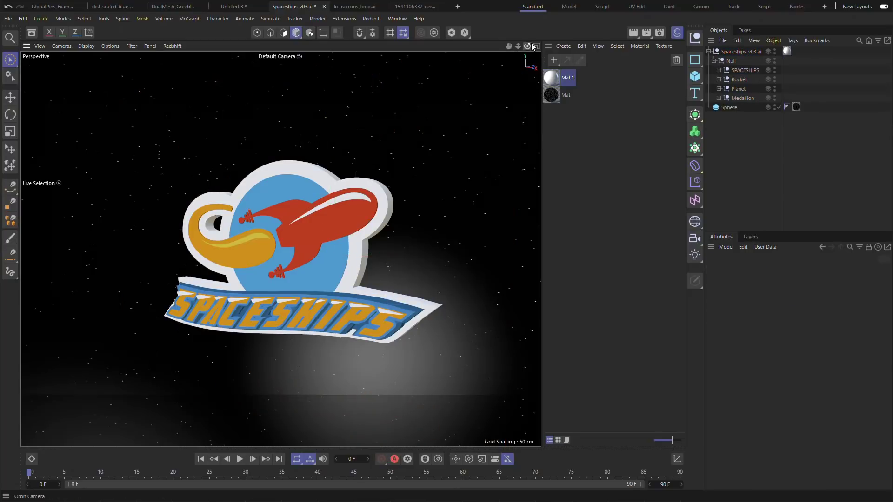
left_click_drag(532, 46, 505, 47)
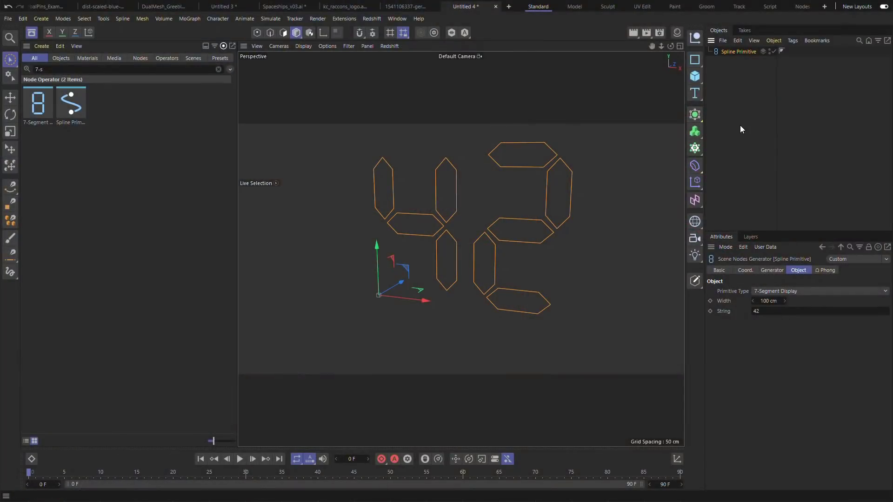
- Extrude the 7-segment 42 spline and place the extrusion under an Atom Array
left_click(695, 114)
left_click(729, 148)
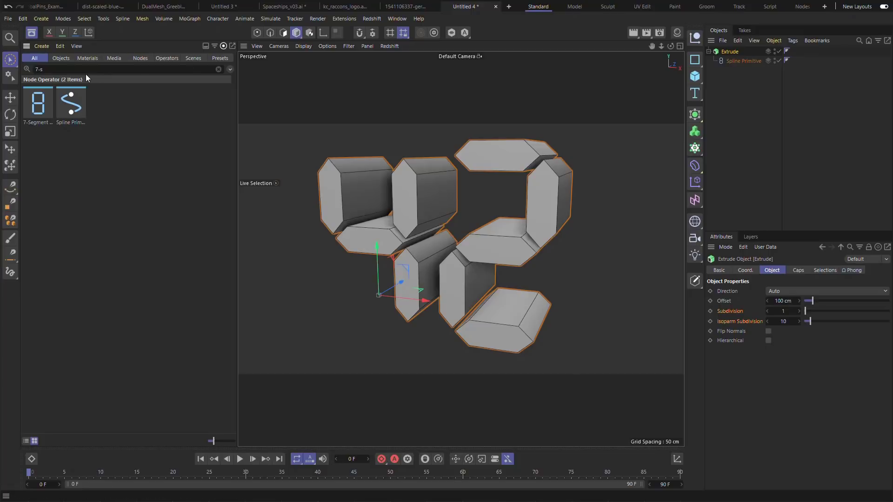
type("arra")
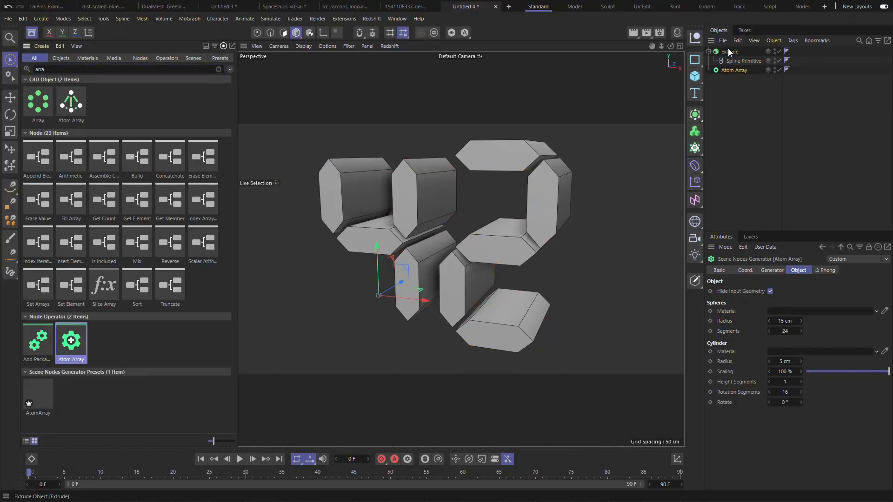
left_click_drag(731, 70, 730, 70)
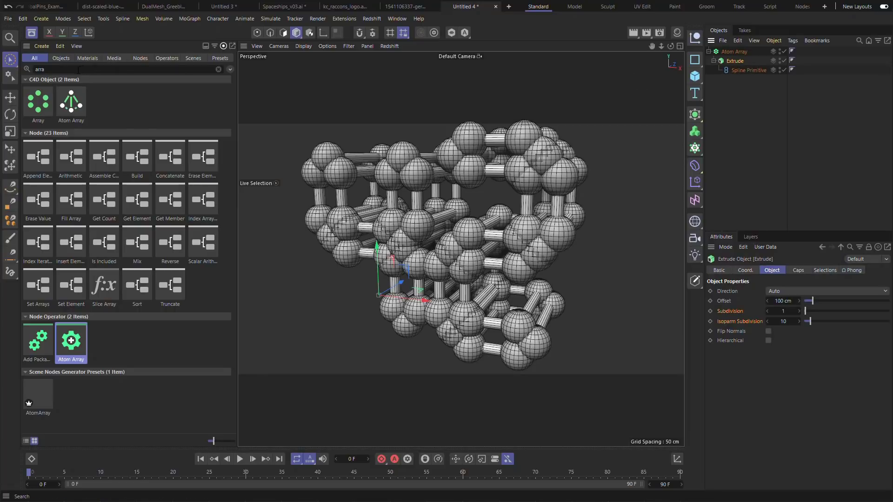
- Add a Greeble deformer to the extrusion, disable the Atom Array, and add an Object Group asset
type("greeb")
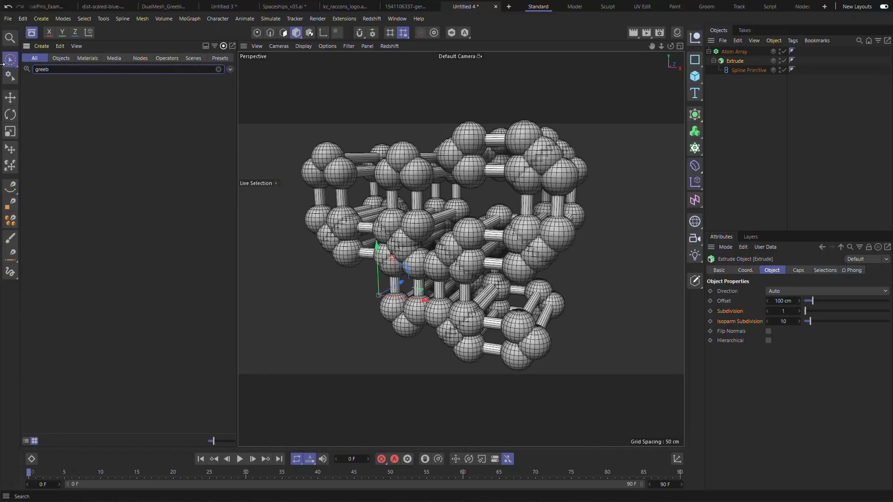
left_click_drag(34, 162, 749, 64)
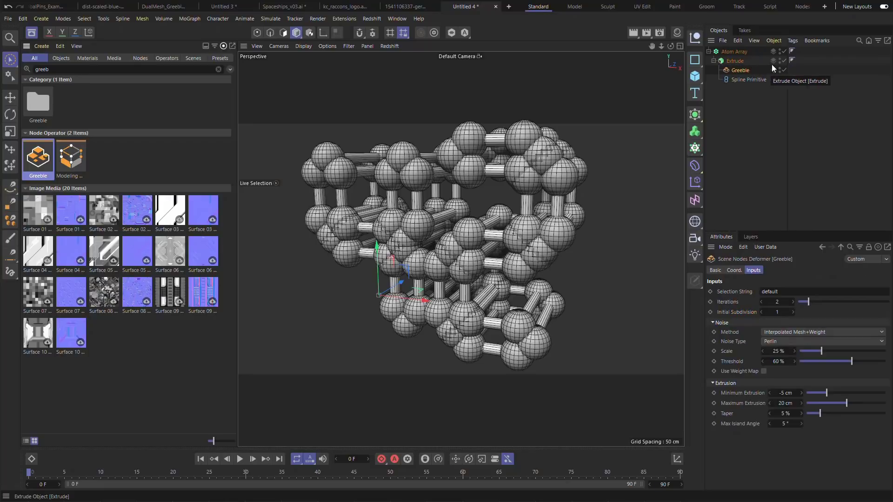
left_click(785, 51)
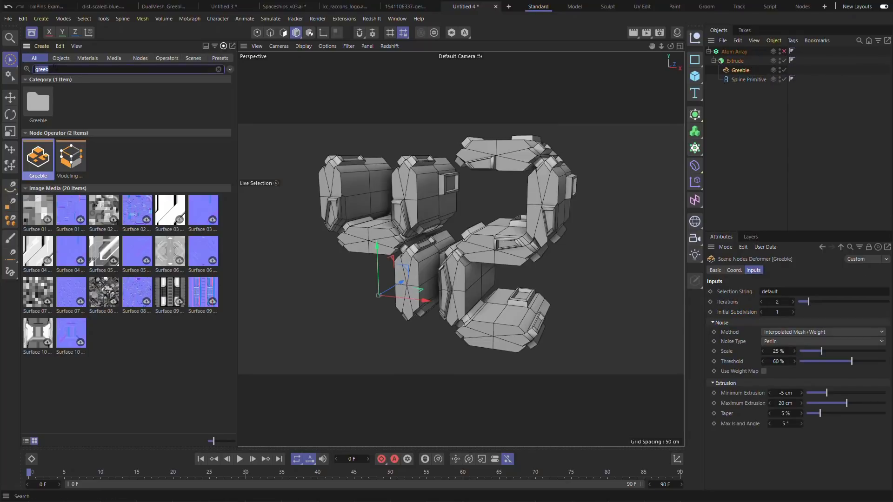
type("group")
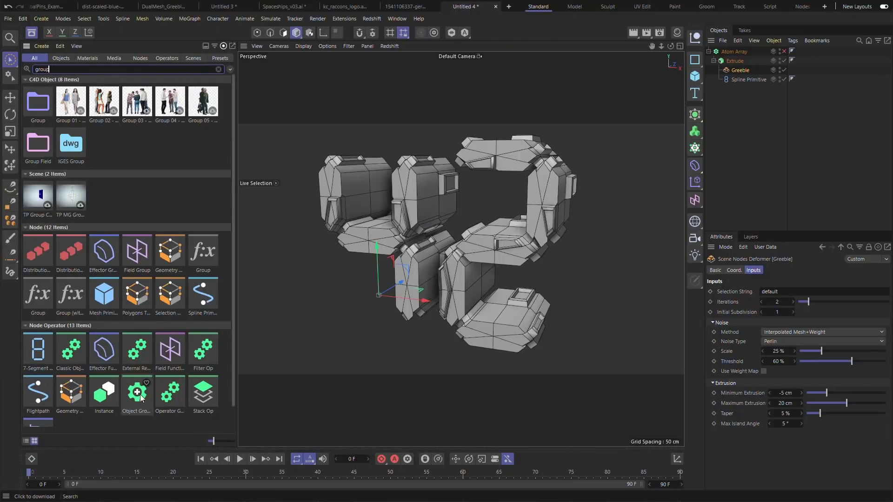
double_click(136, 394)
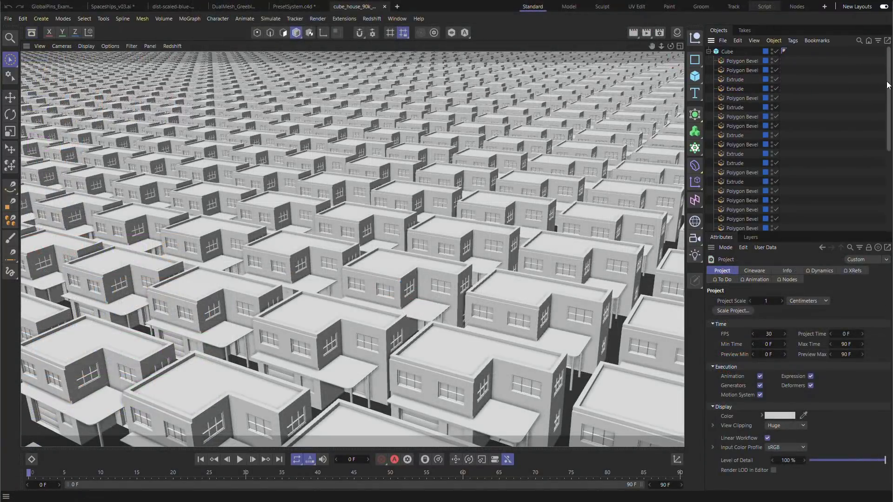
- Scroll the Object Manager to review the scene's objects
left_click_drag(885, 83, 886, 61)
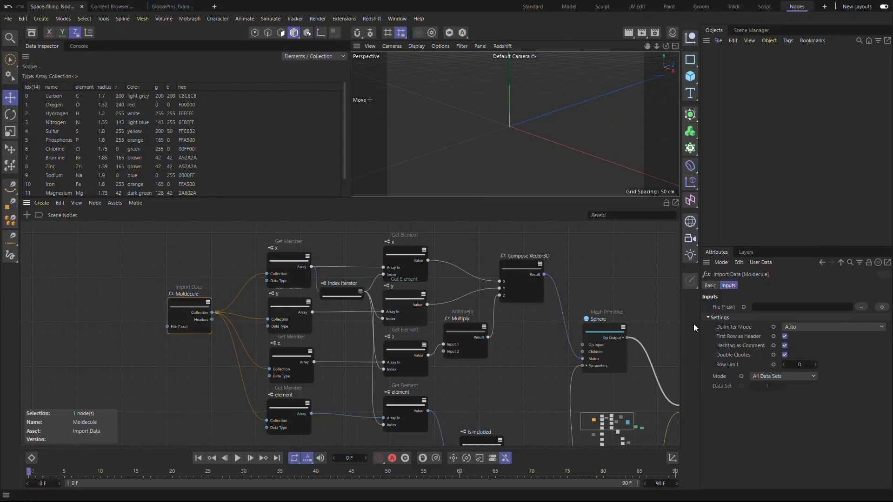
- Load molecules.csv into the Import Data node and inspect the Molecule collection's atom data
left_click(861, 307)
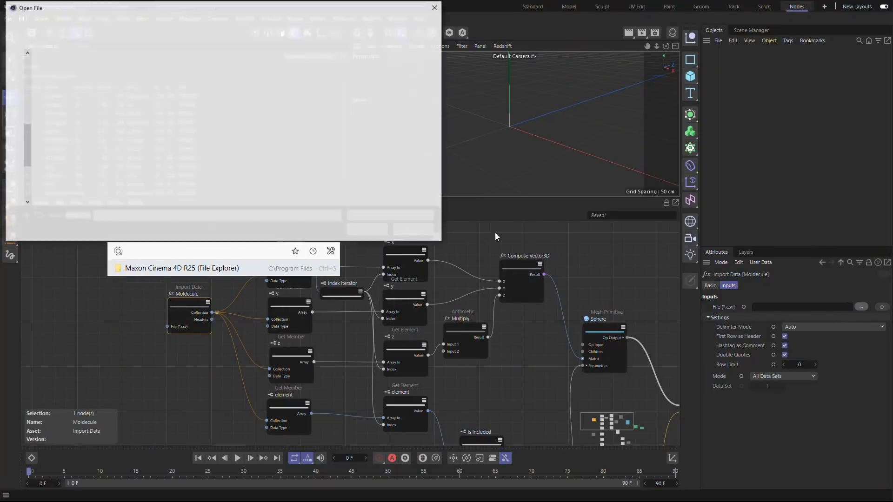
double_click(87, 111)
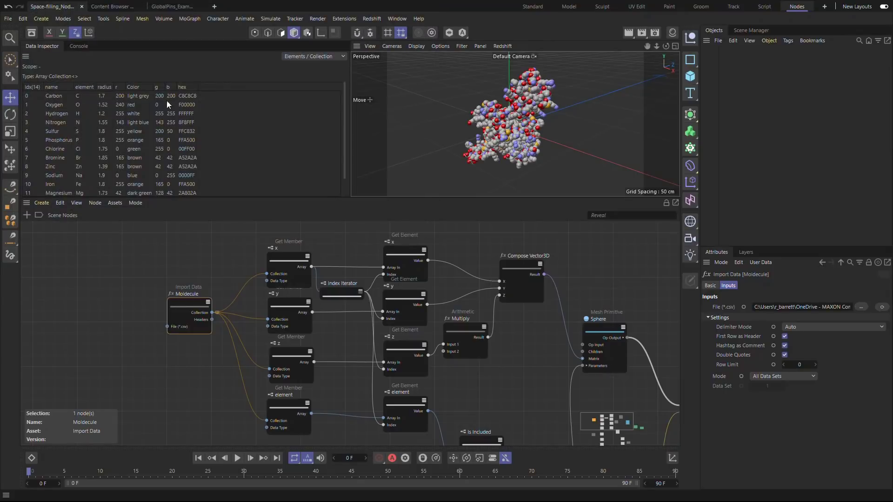
left_click(311, 76)
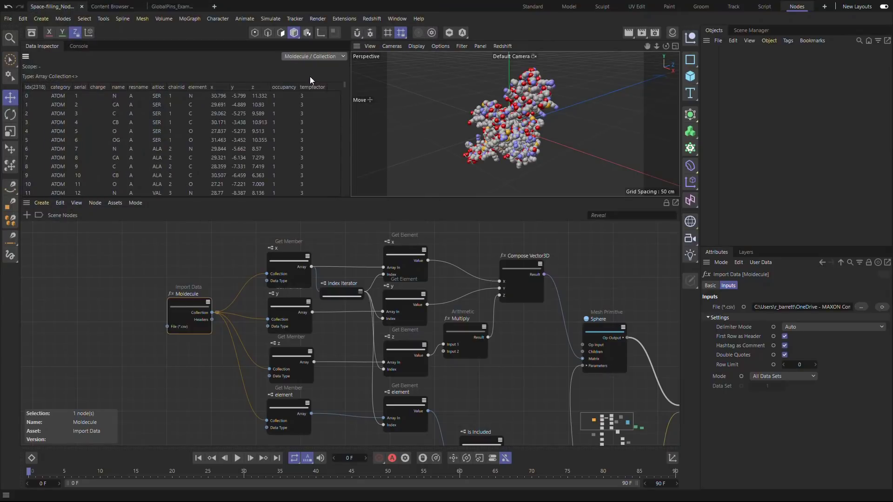
- Play the bar chart animation in the Standard layout, then open the GlobalPins flight-path document
left_click(119, 7)
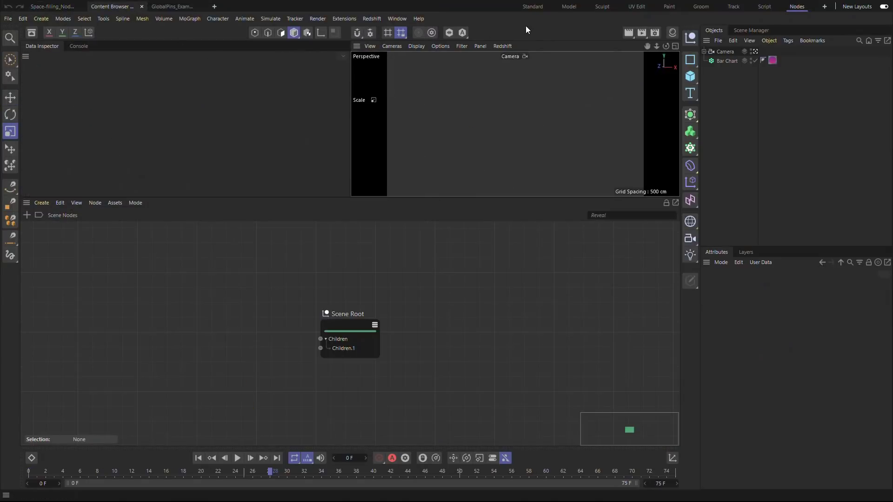
left_click(532, 7)
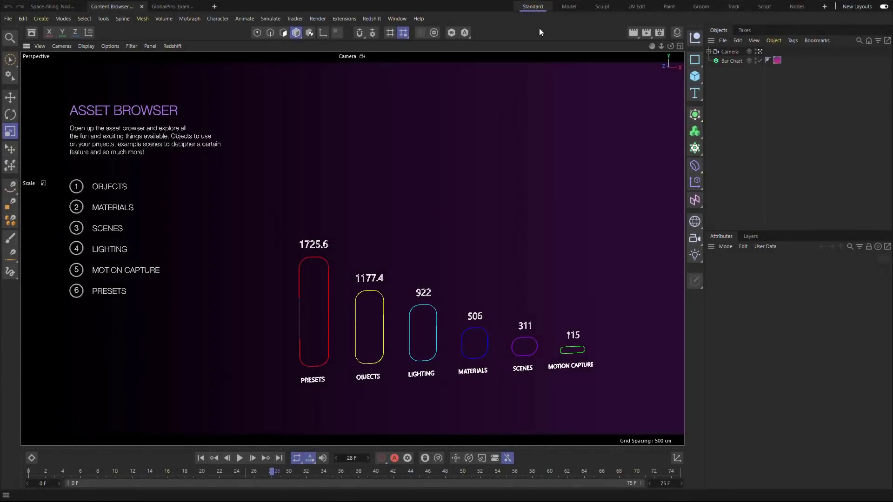
left_click(240, 458)
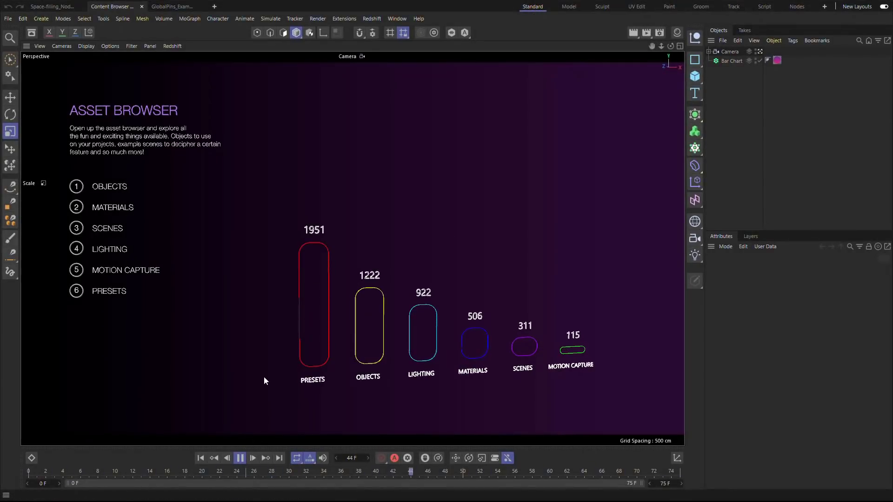
left_click(173, 6)
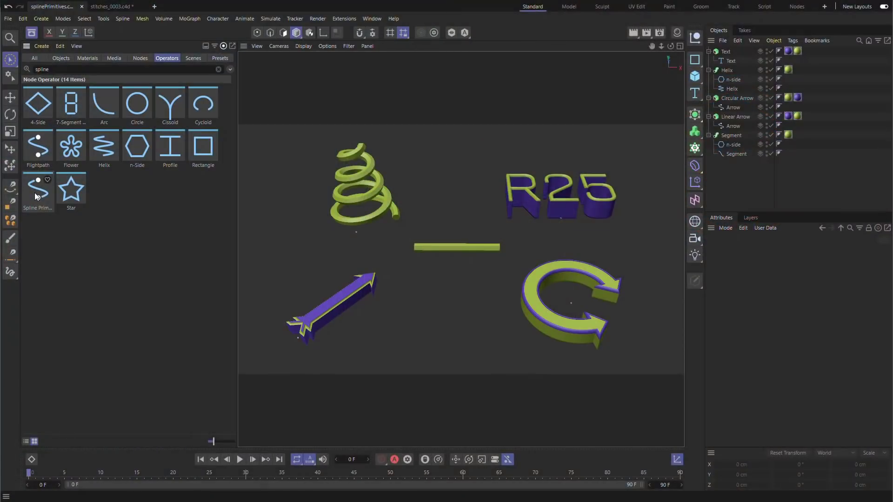
- Add and delete a Spline Primitive, then inspect the Text, Helix and n-side profile settings
left_click_drag(748, 167, 746, 166)
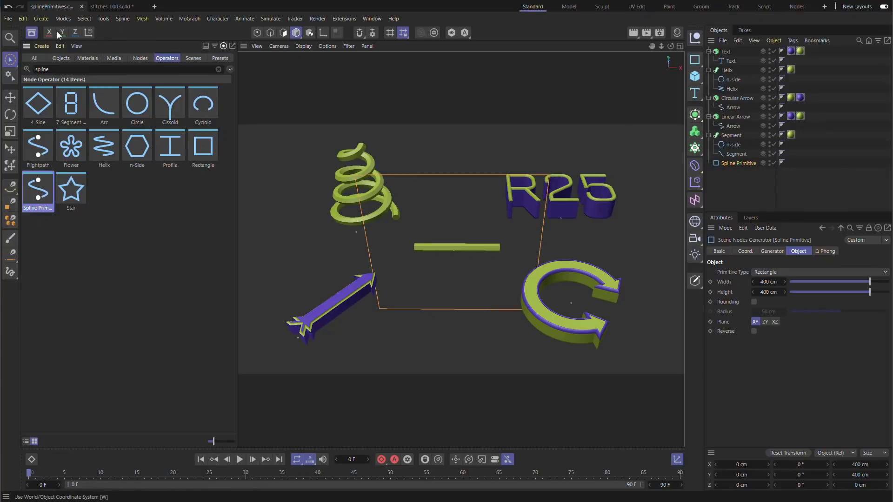
left_click(31, 33)
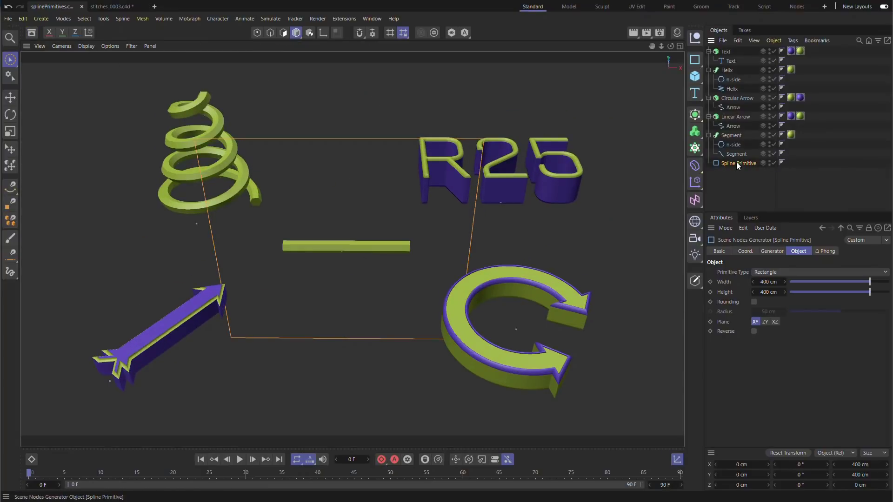
key("Delete")
left_click(731, 61)
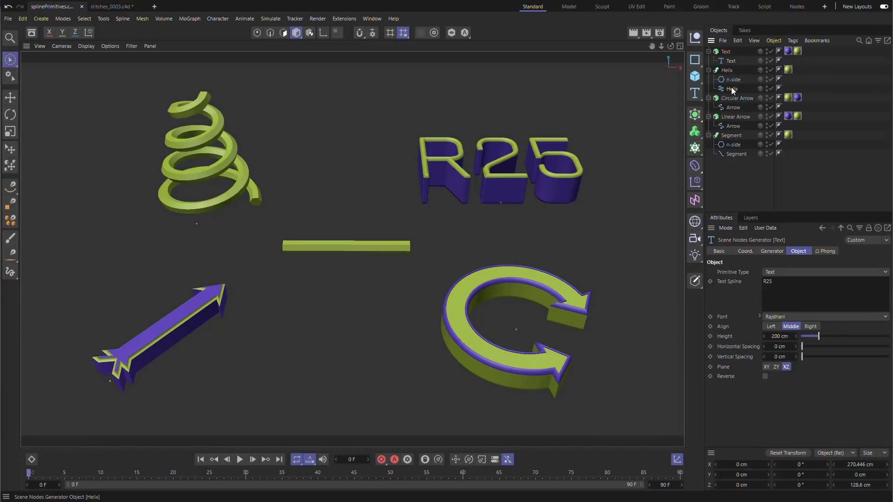
left_click(731, 88)
left_click(733, 81)
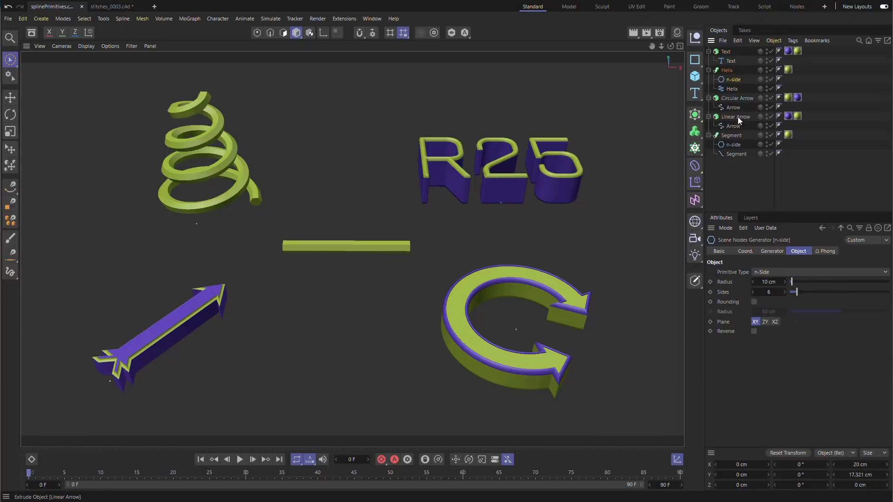
- Lengthen the green Segment spline to 243 cm and offset it 29% to the right
left_click(732, 153)
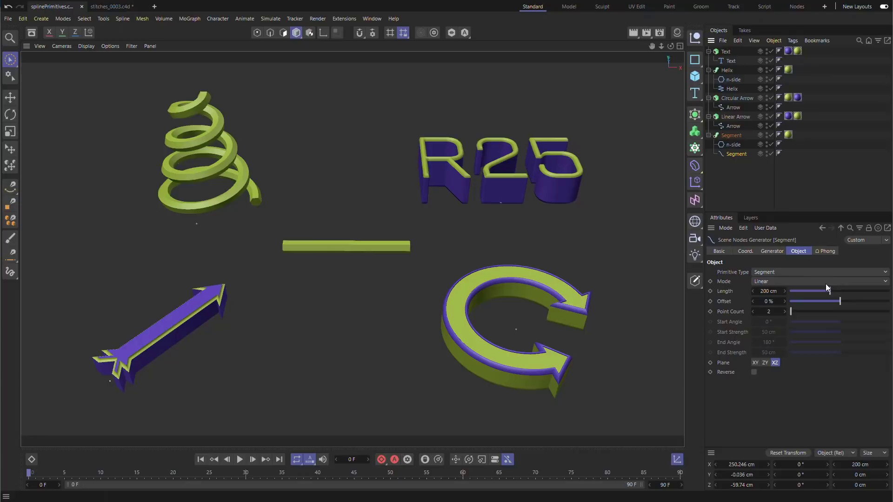
left_click_drag(831, 289, 800, 301)
left_click_drag(855, 302, 869, 302)
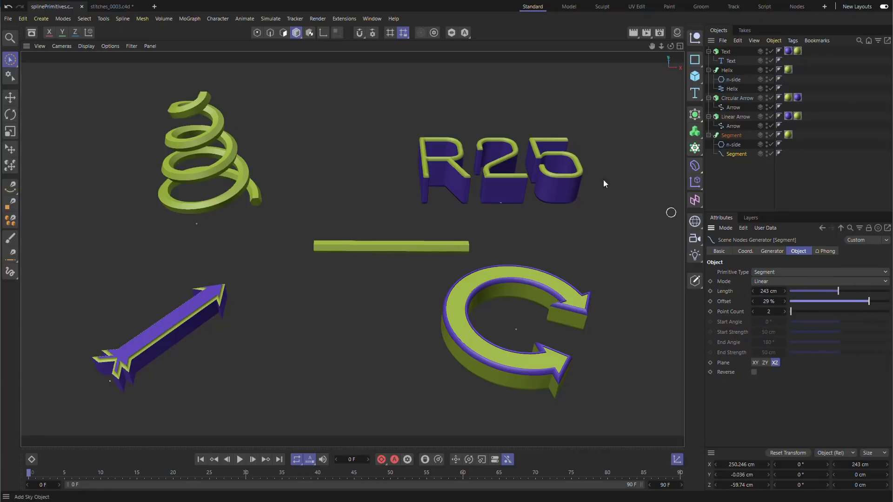
left_click(122, 6)
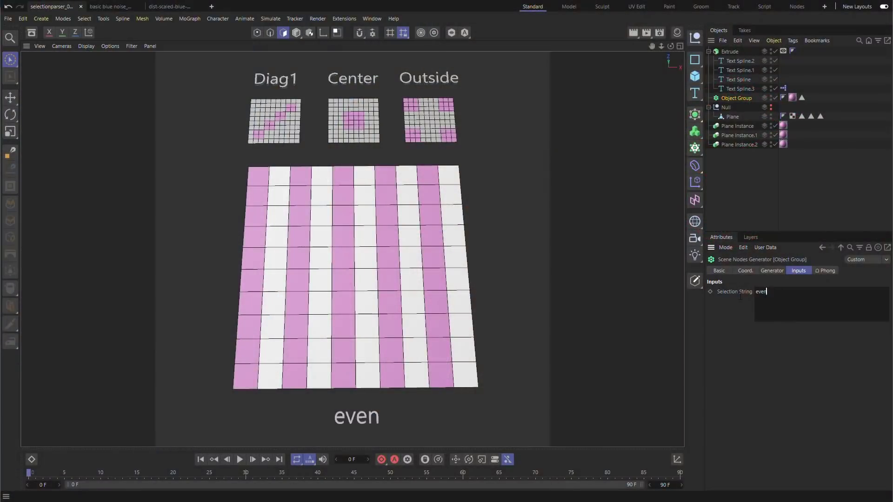
- Change the Selection String to "Diag1"&"Center"|"Outside", then open the basic blue noise document
type("\"Center\"")
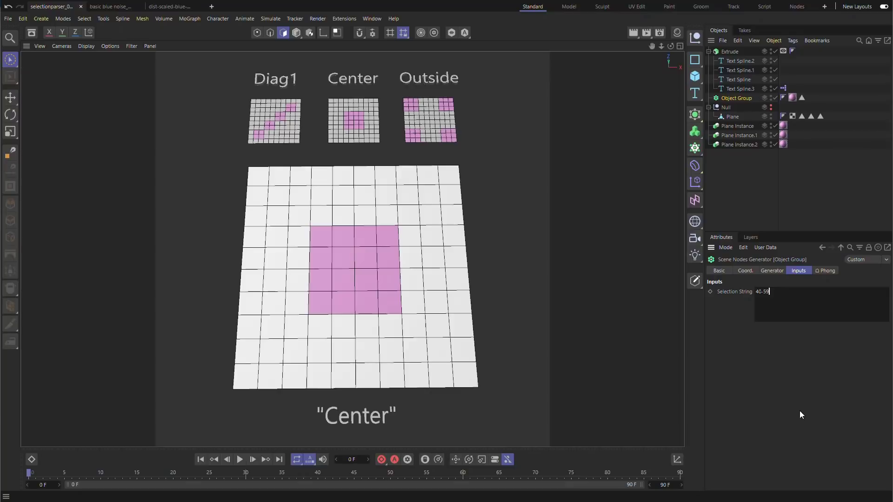
type("\"Diag1\"&\"Center\"|\"Outside\"")
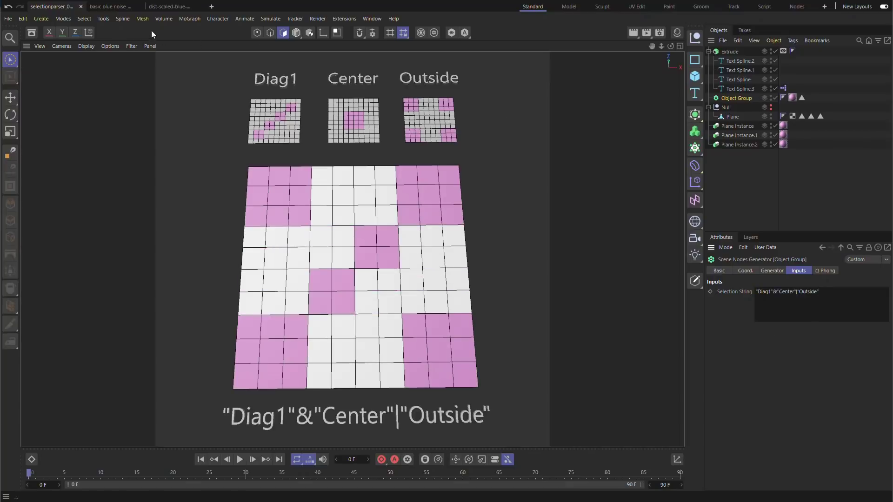
left_click(109, 6)
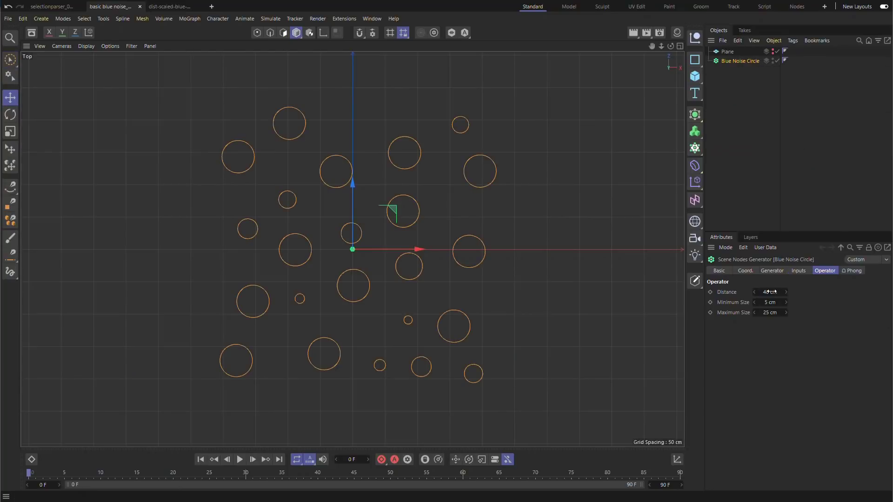
- Lower the Distance value so far more circles pack in, then open the dist-scaled-blue-noise document
left_click_drag(769, 292, 783, 312)
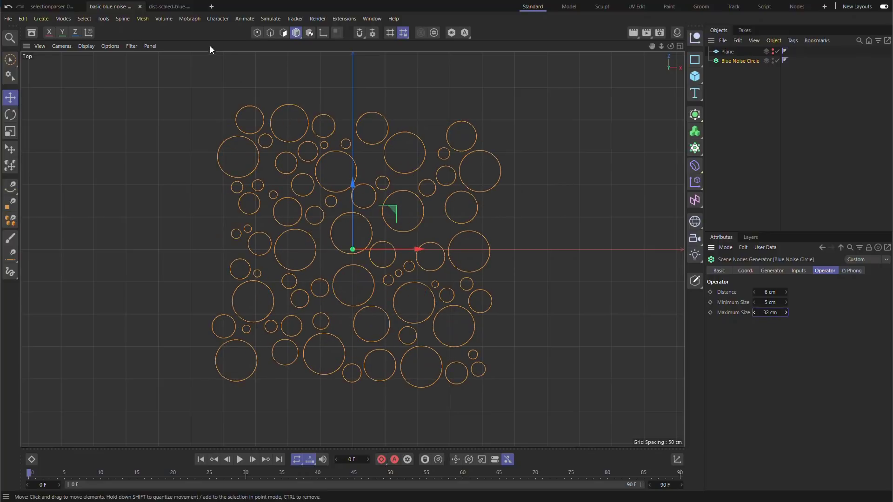
left_click(175, 7)
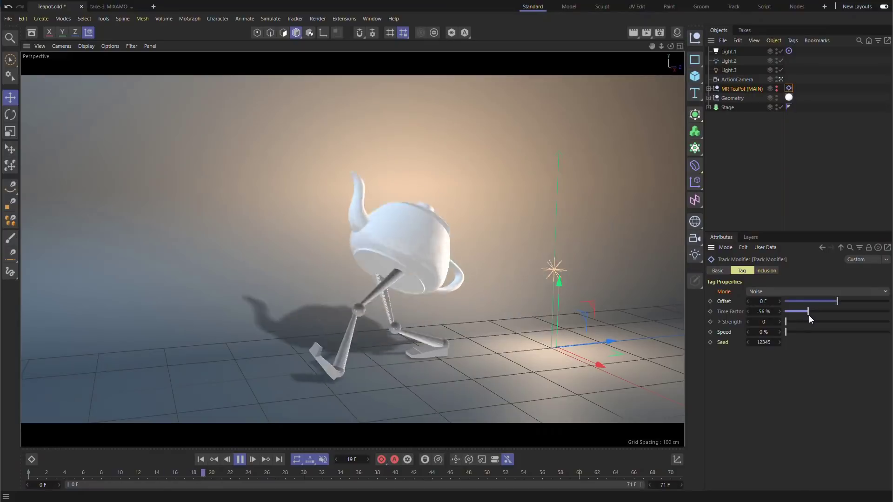
- Set the track modifier's Time Factor to 50% and review its Inclusion tracks
left_click_drag(842, 315, 863, 311)
left_click(772, 270)
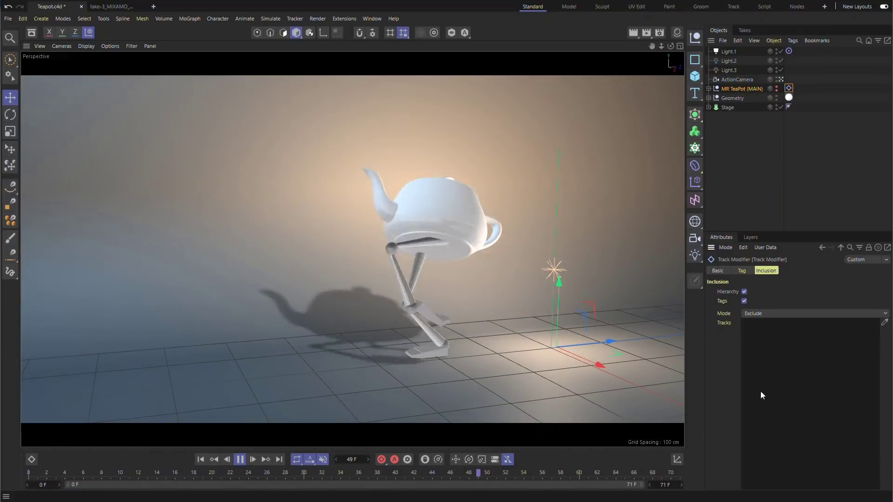
left_click(744, 274)
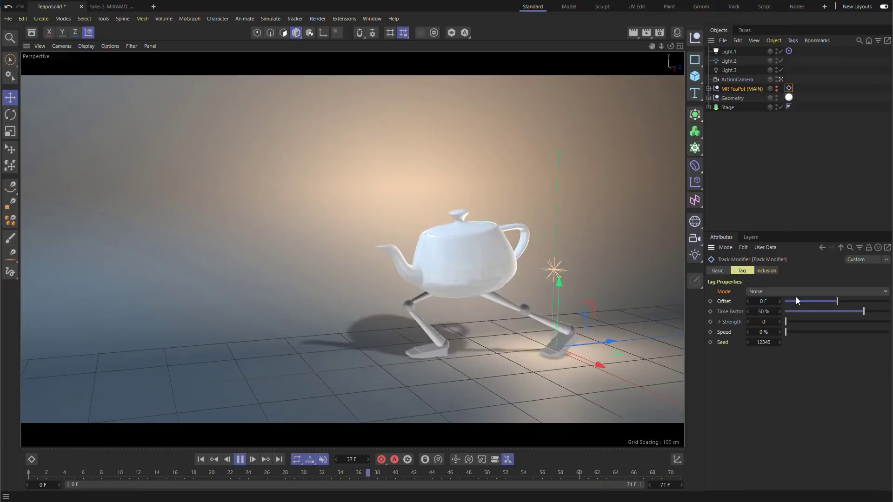
- Try Posterization with a higher frame step, then switch to Spring mode with high strength
left_click(821, 291)
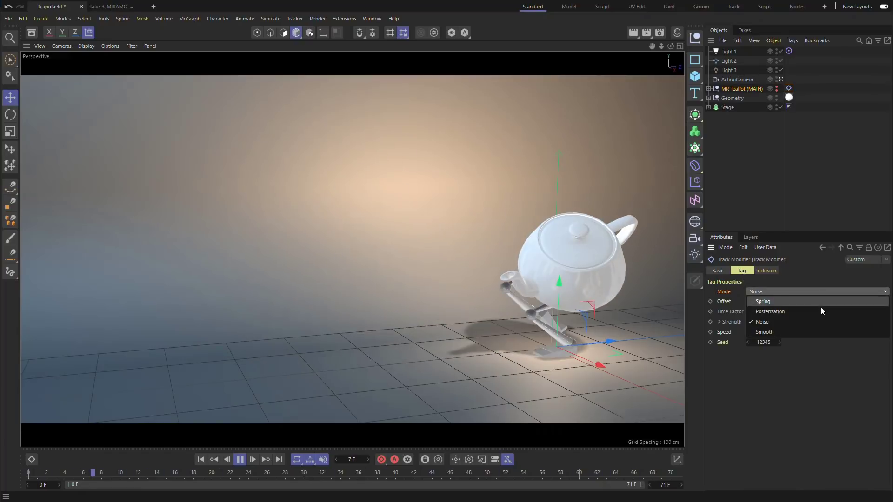
left_click(821, 308)
left_click_drag(810, 332, 854, 332)
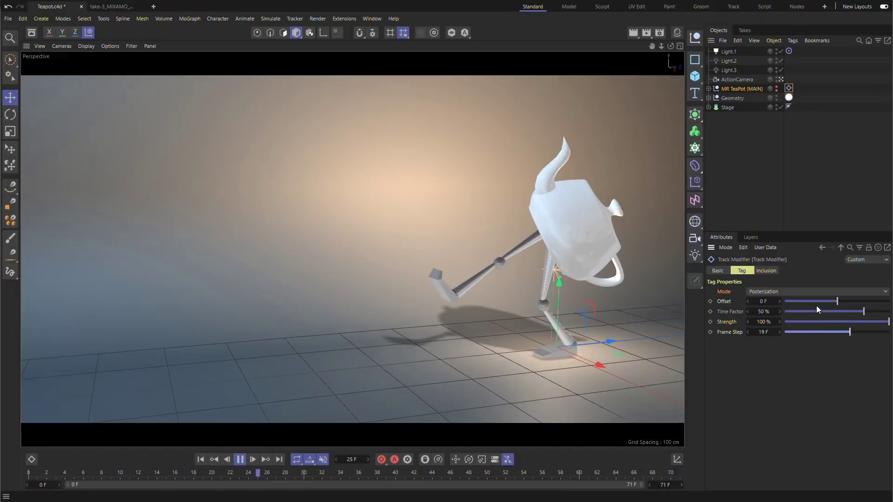
left_click(801, 289)
left_click(802, 300)
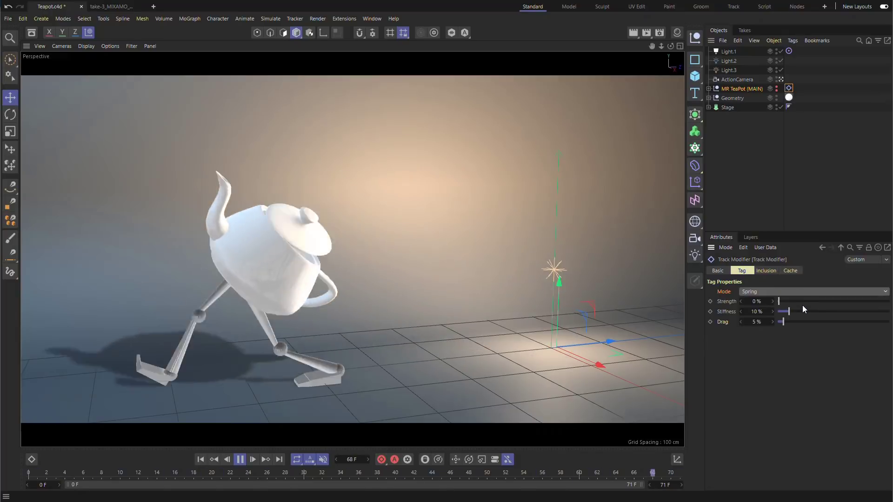
left_click_drag(802, 303, 877, 302)
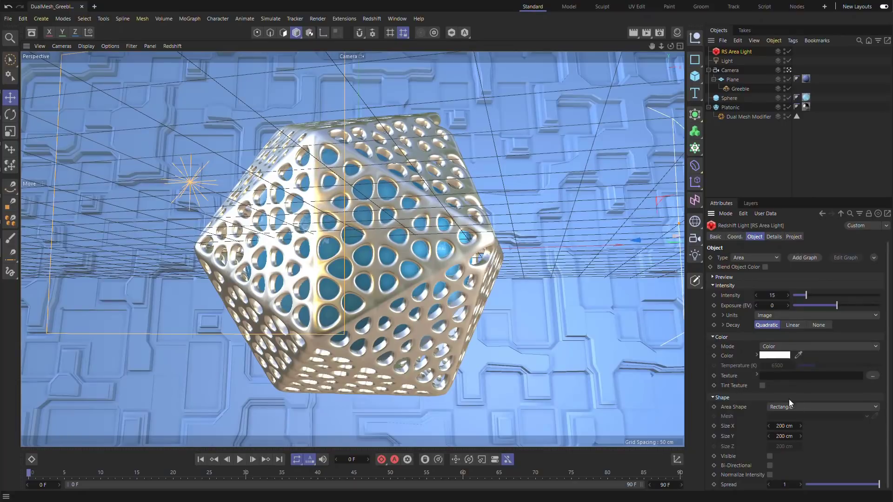
- Convert the standard Light to a Redshift light and select 'Light Converted' to see its settings
left_click(727, 61)
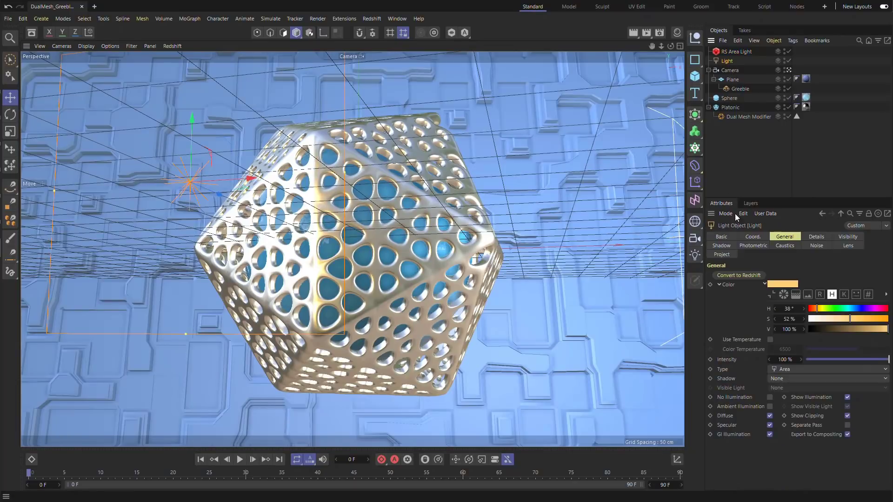
left_click(749, 275)
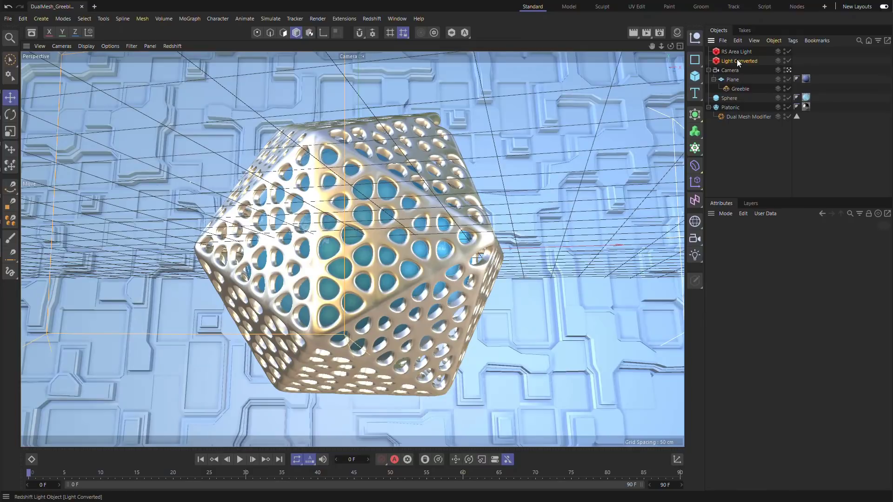
left_click(737, 61)
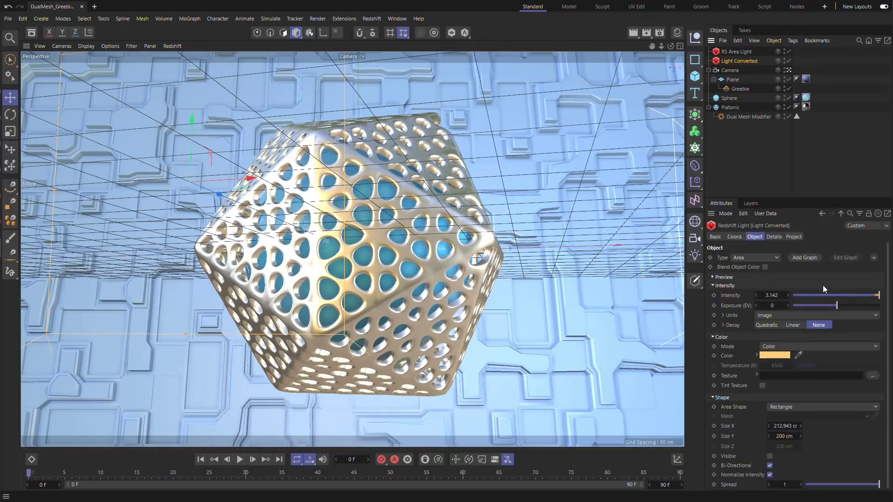